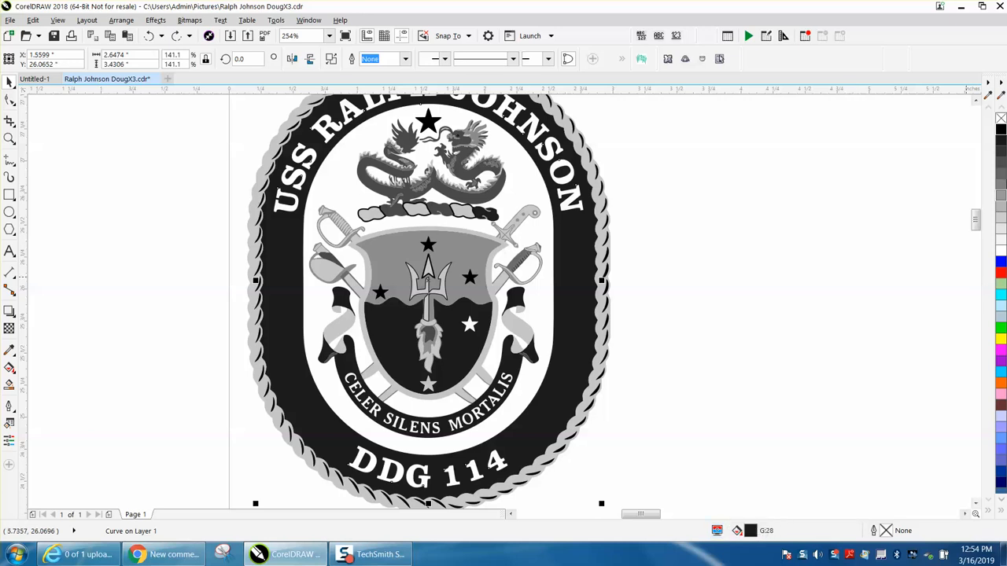
# - Fill the emblem's outer oval band and the lower field of the shield with black
pyautogui.click(1001, 131)
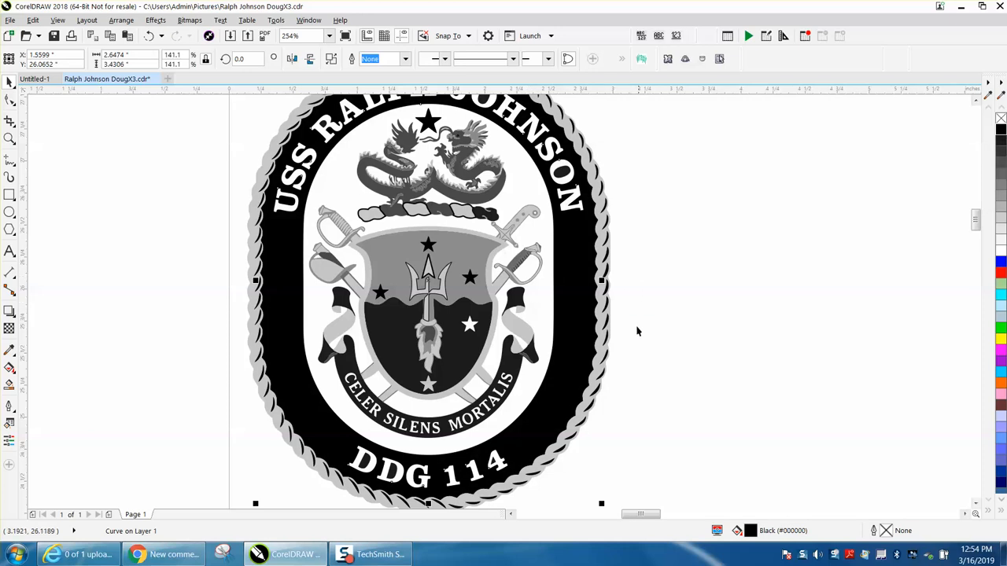
pyautogui.click(458, 349)
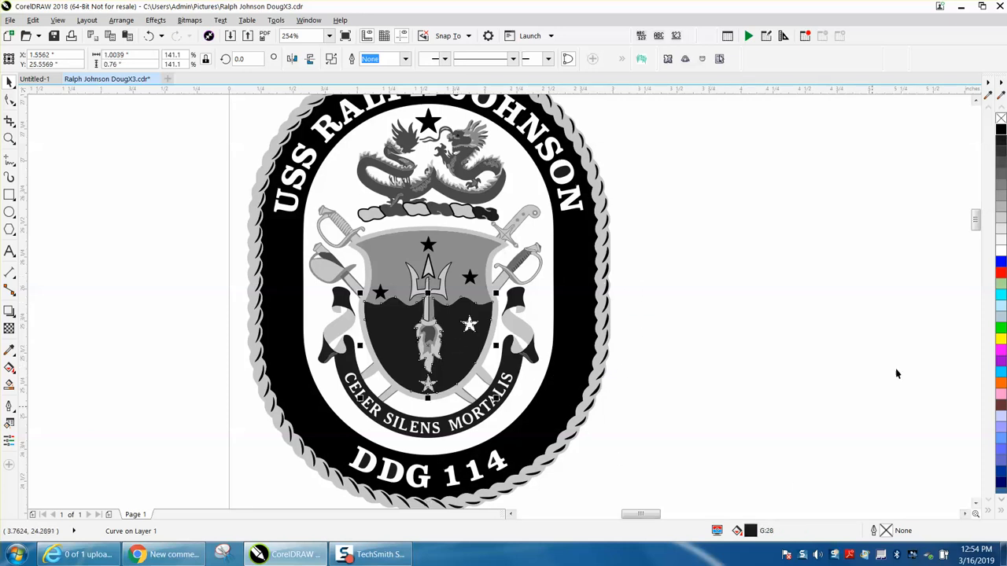
pyautogui.click(1001, 129)
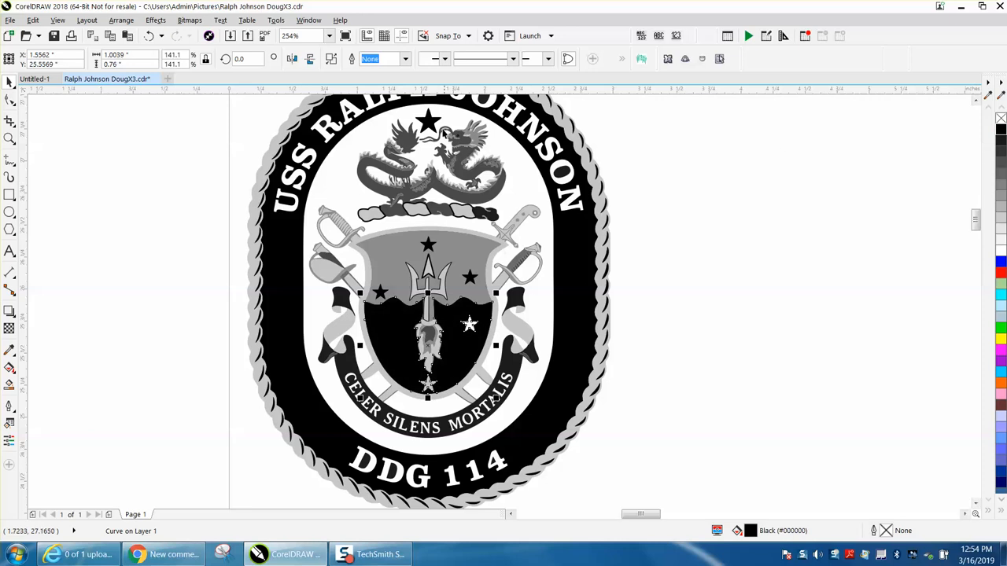
pyautogui.click(429, 123)
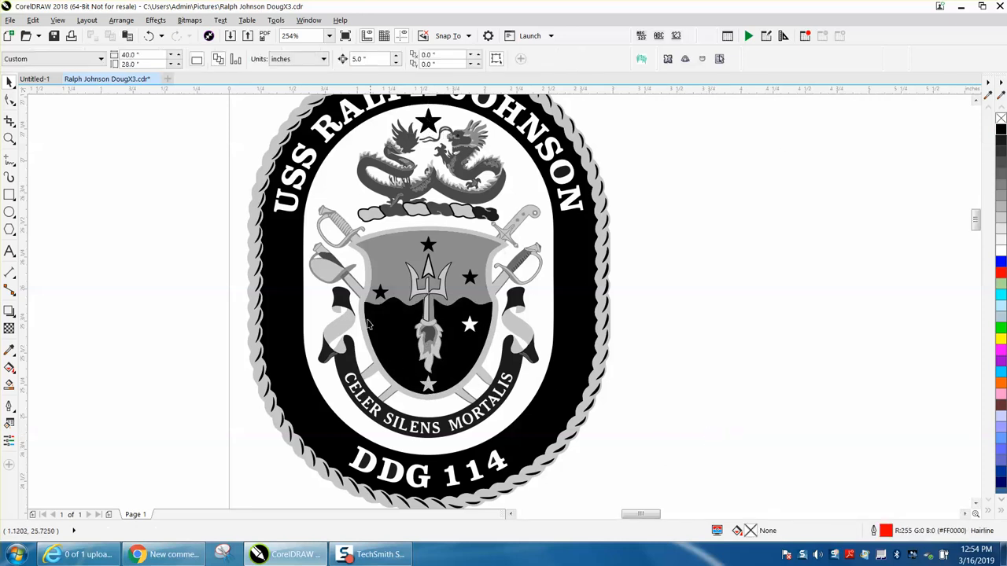
# - Fill the dark ribbon ends beside the shield and the curved motto banner with black
pyautogui.click(336, 295)
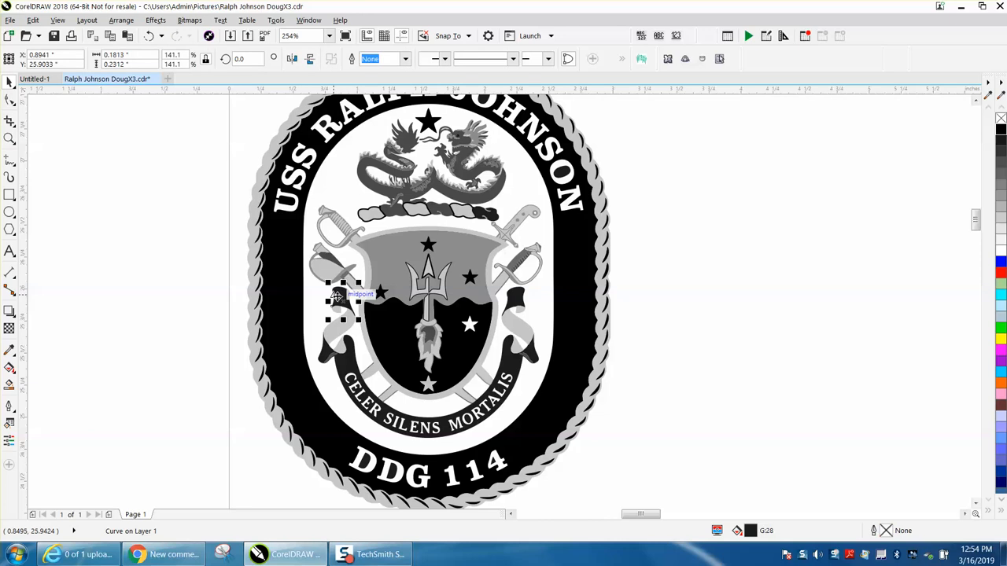
pyautogui.keyDown('shift'); pyautogui.click(331, 349); pyautogui.keyUp('shift')
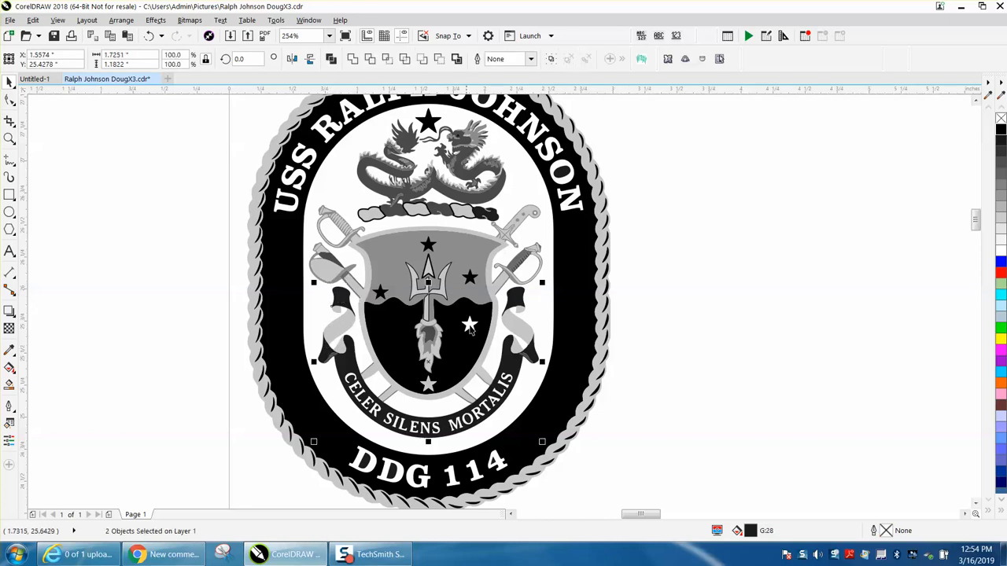
pyautogui.keyDown('shift'); pyautogui.click(515, 303); pyautogui.keyUp('shift')
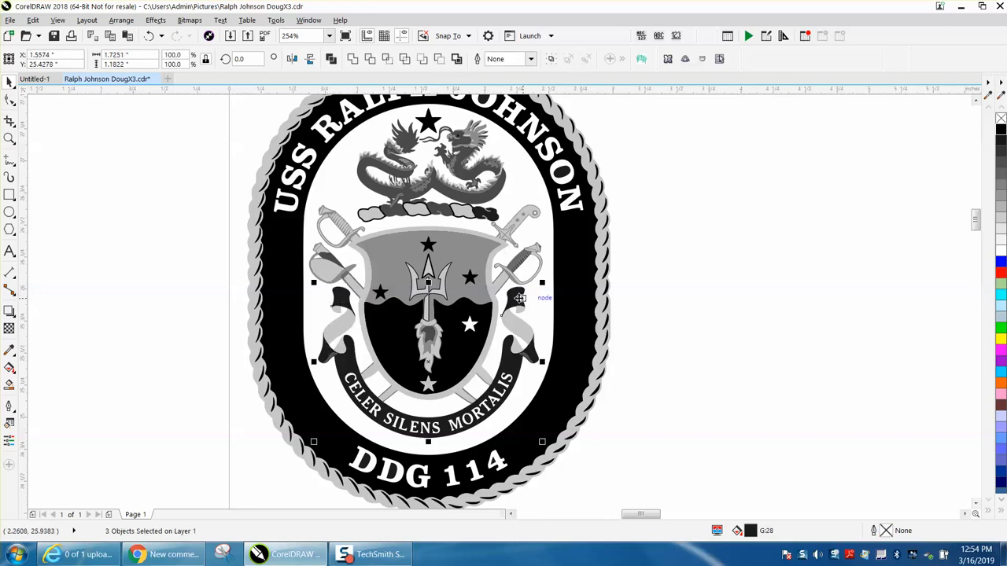
pyautogui.keyDown('shift'); pyautogui.click(533, 355); pyautogui.keyUp('shift')
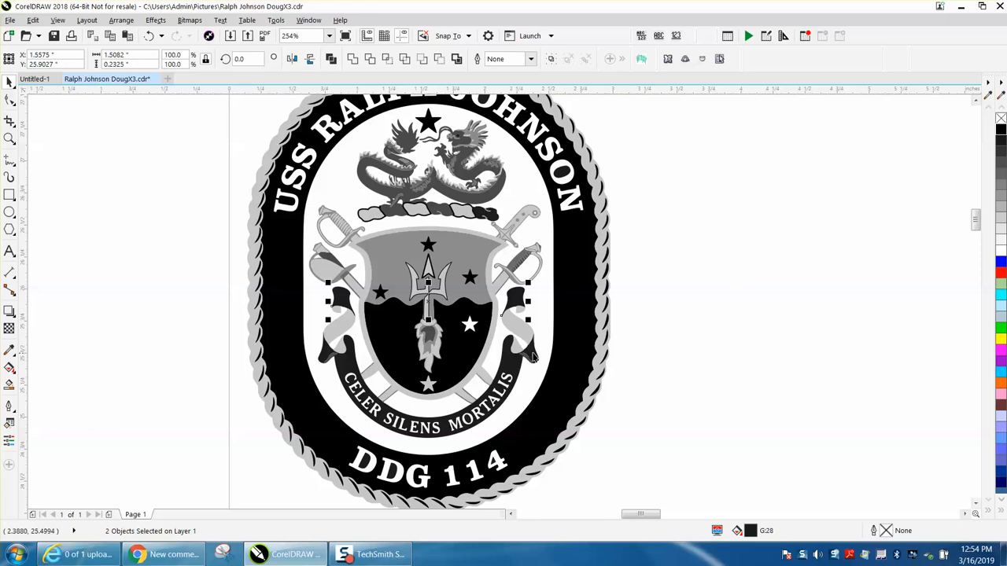
pyautogui.keyDown('shift'); pyautogui.click(533, 353); pyautogui.keyUp('shift')
pyautogui.click(999, 132)
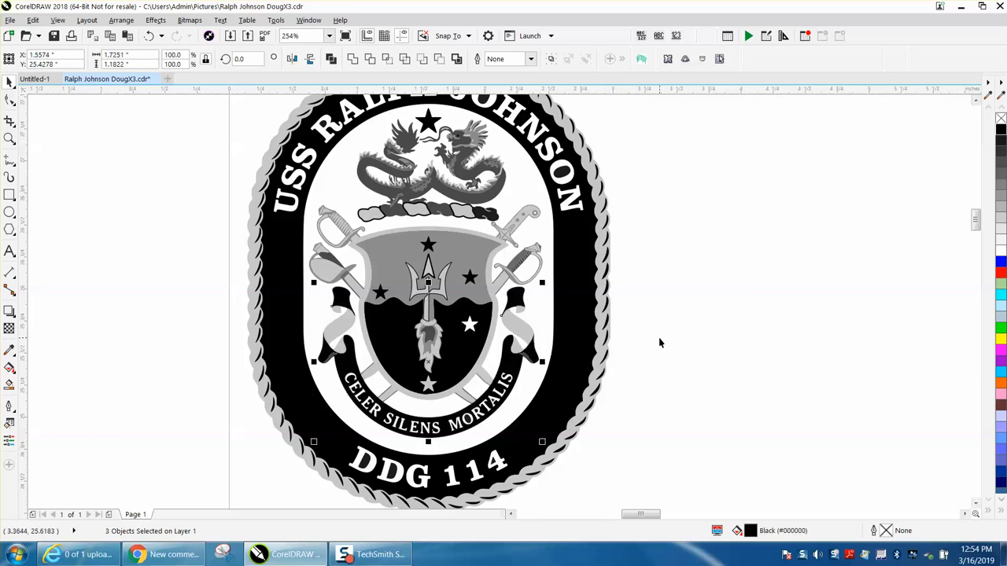
pyautogui.scroll(-2, 658, 341)
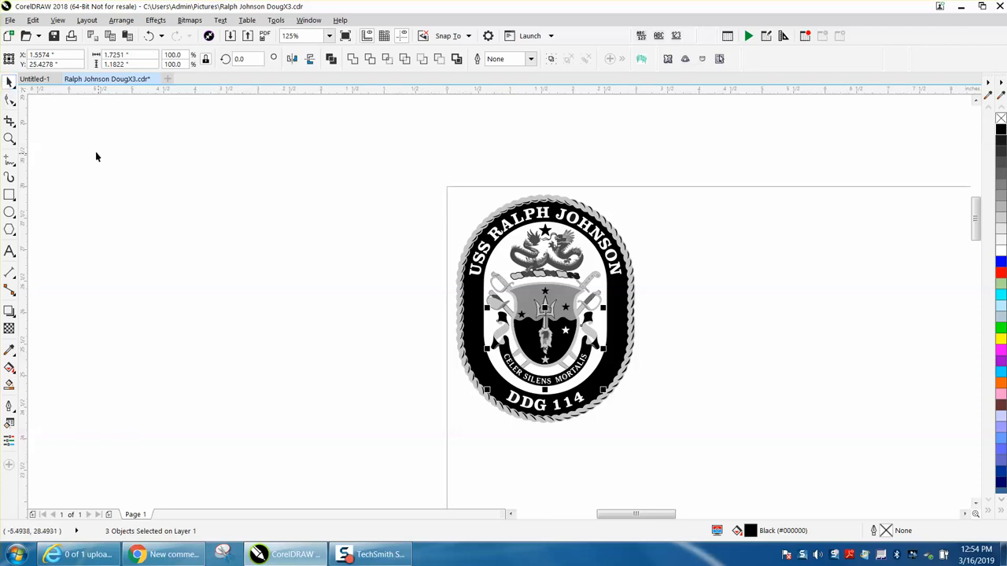
pyautogui.click(12, 140)
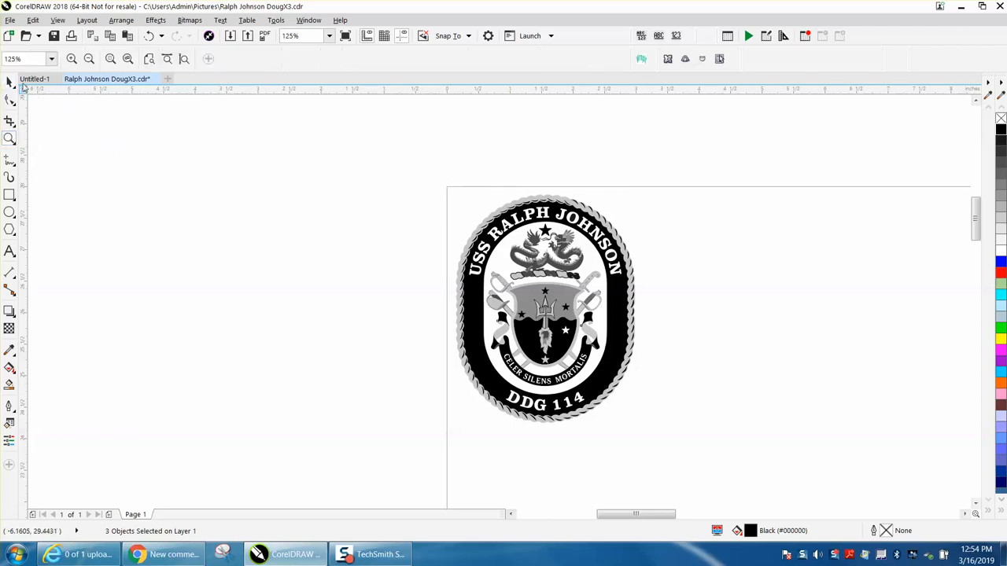
pyautogui.press('space')
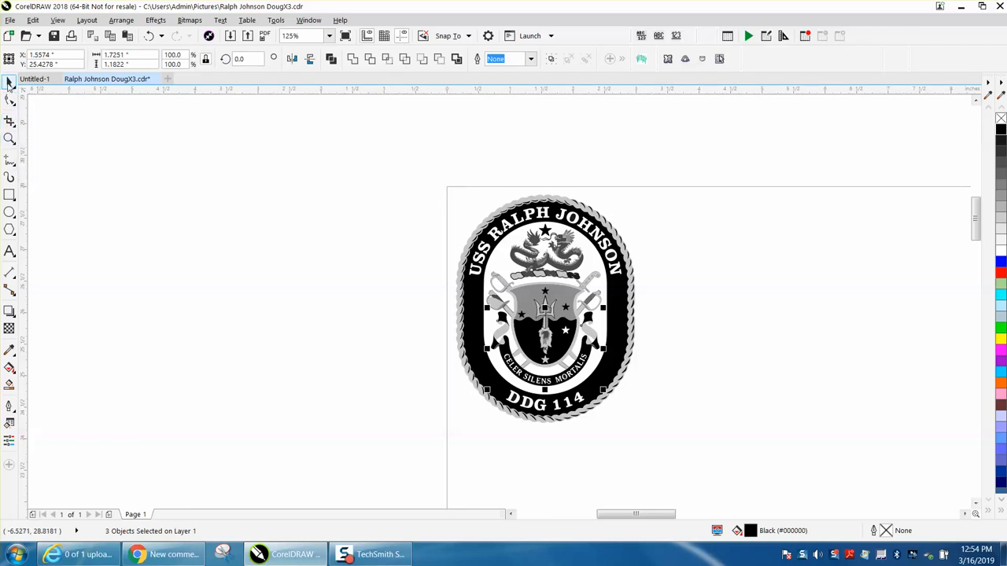
pyautogui.moveTo(425, 186); pyautogui.dragTo(703, 432)
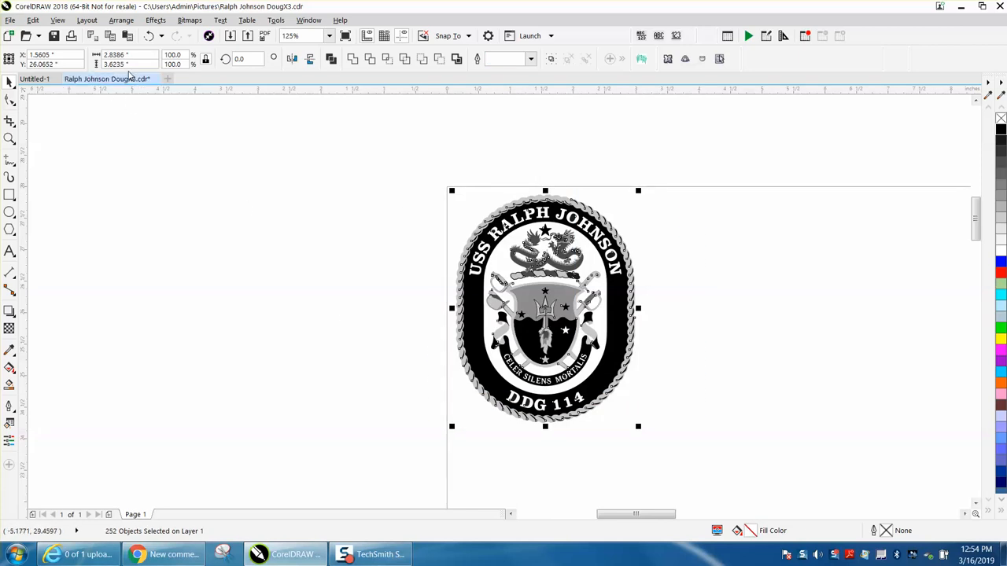
pyautogui.click(313, 157)
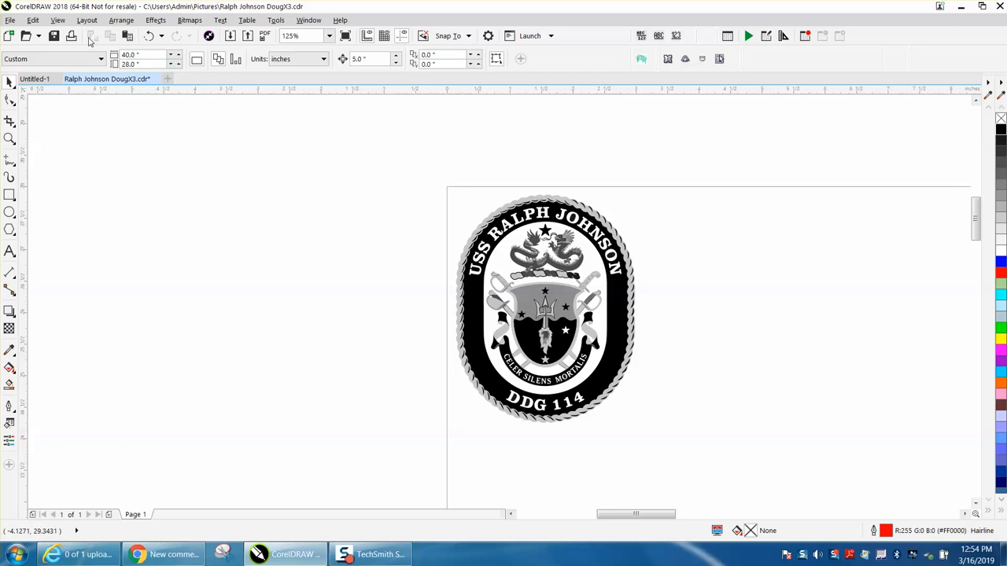
# - Begin a new object search with the Find Wizard, limited to objects with a Uniform Color fill
pyautogui.click(34, 22)
pyautogui.moveTo(160, 246)
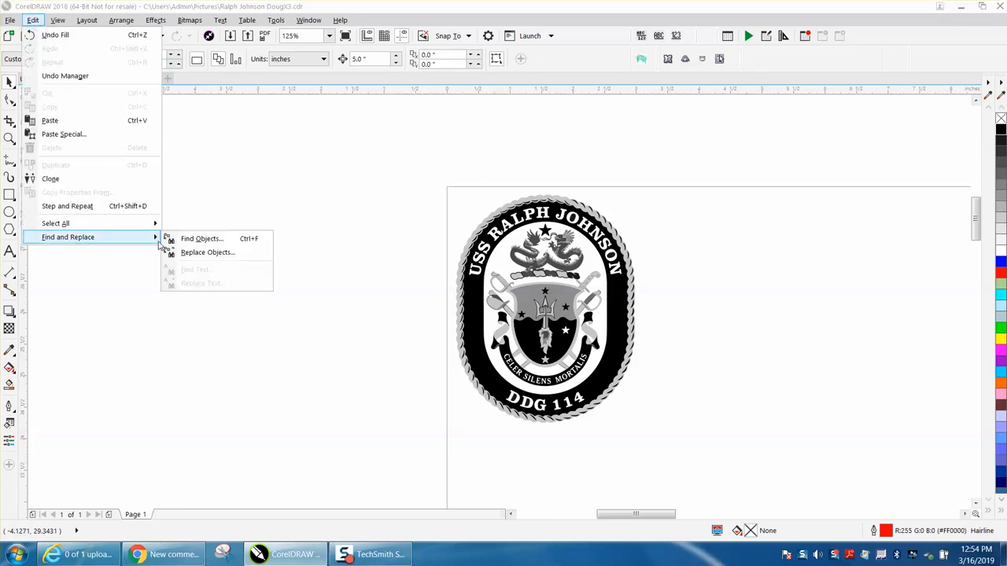
pyautogui.click(212, 241)
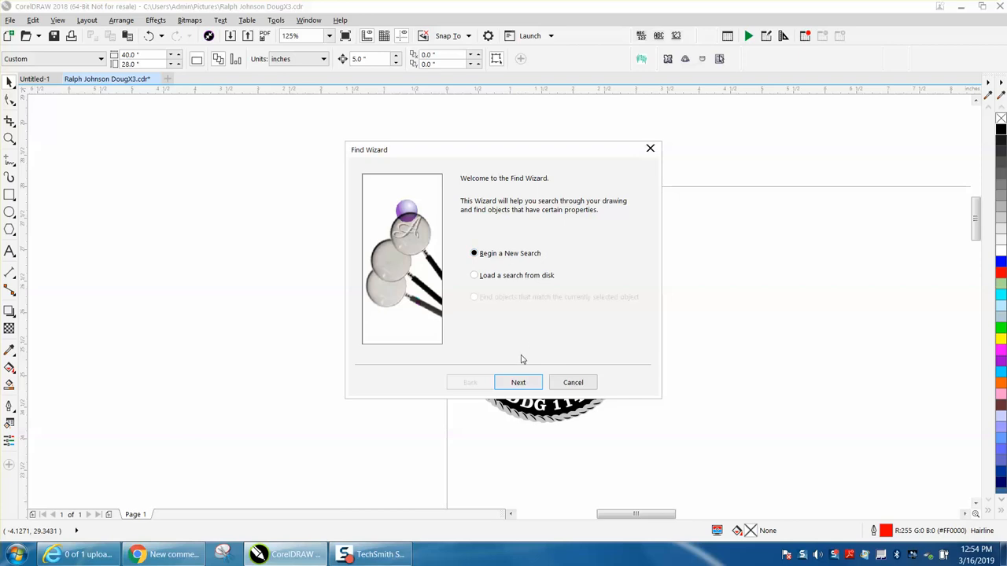
pyautogui.click(519, 383)
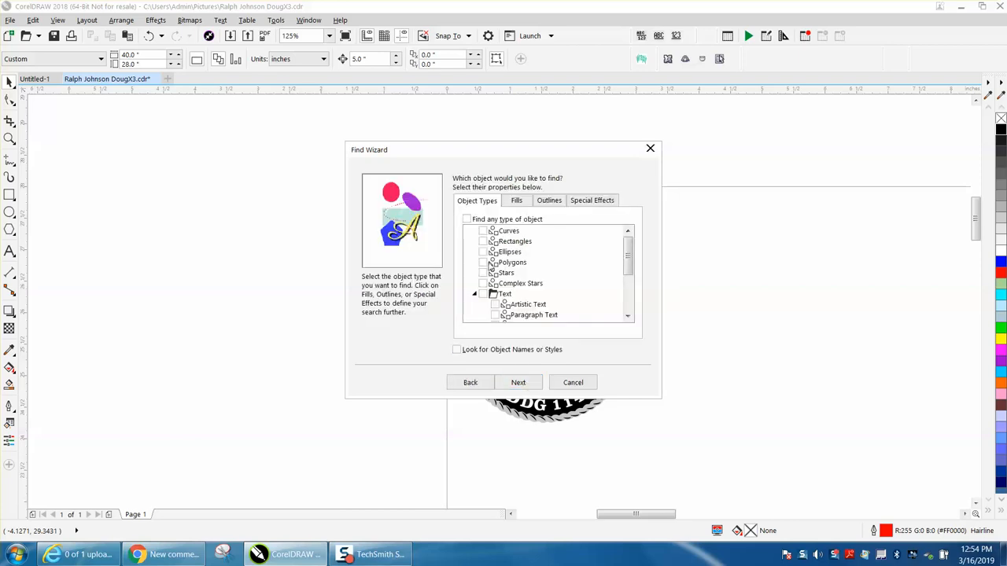
pyautogui.click(516, 201)
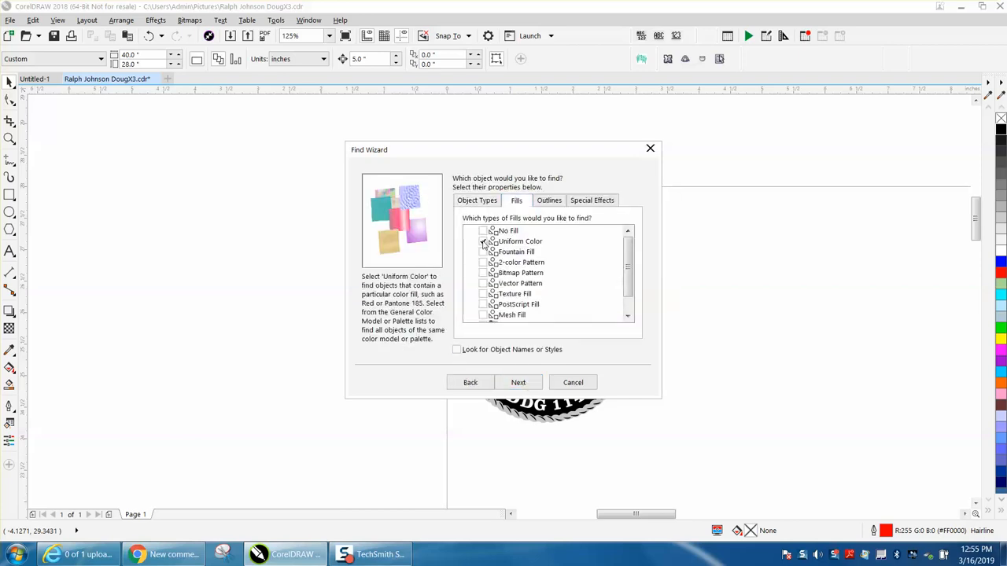
pyautogui.click(519, 382)
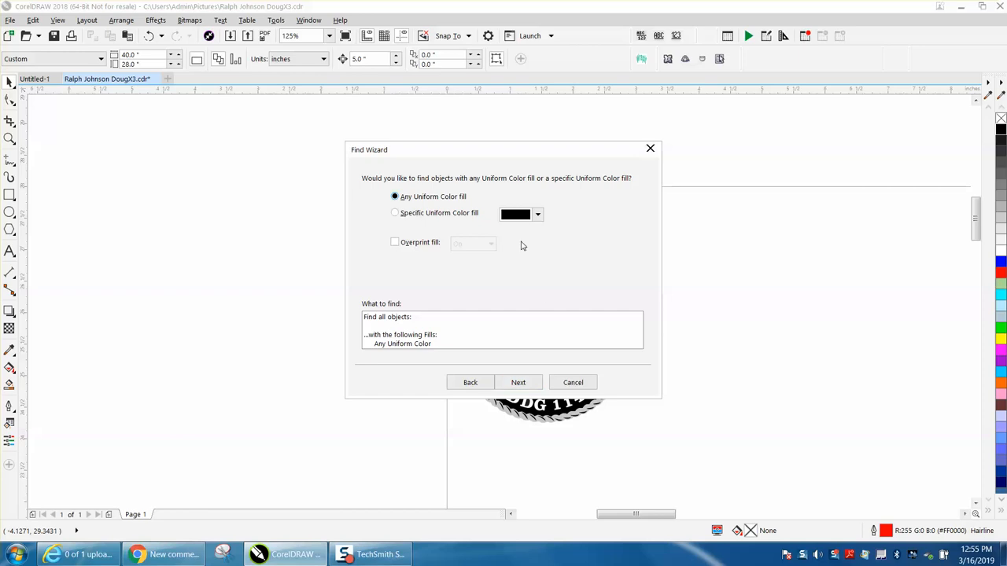
# - Restrict the search to a specific uniform fill, sampling the black of the emblem's outer band as the search color
pyautogui.click(396, 214)
pyautogui.moveTo(525, 152); pyautogui.dragTo(802, 228)
pyautogui.click(816, 289)
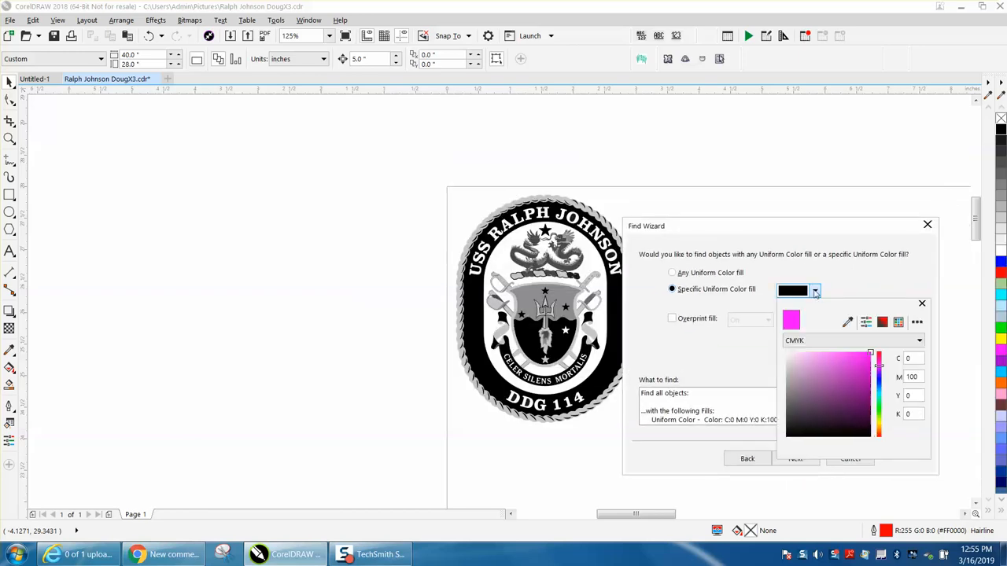
pyautogui.click(848, 321)
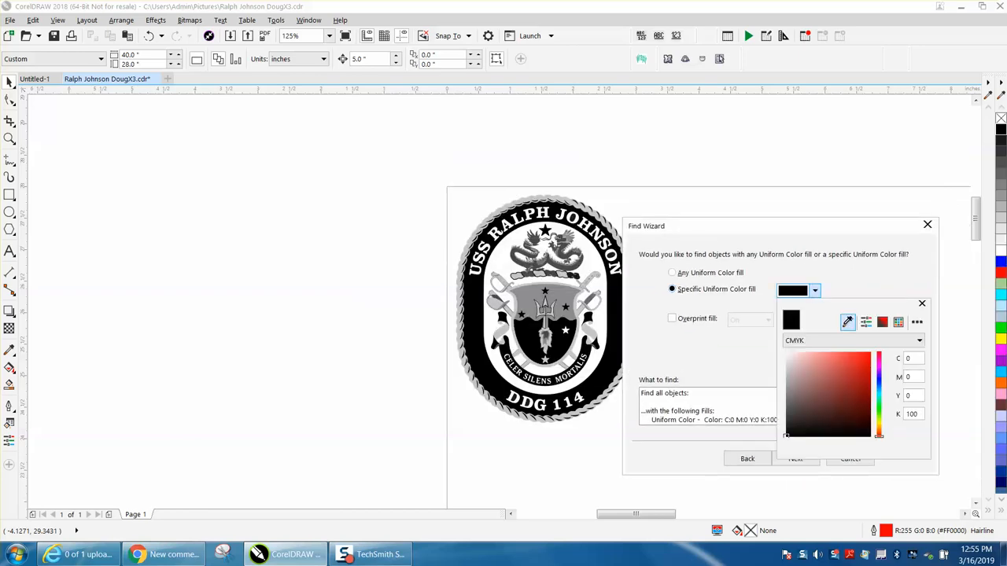
pyautogui.click(623, 291)
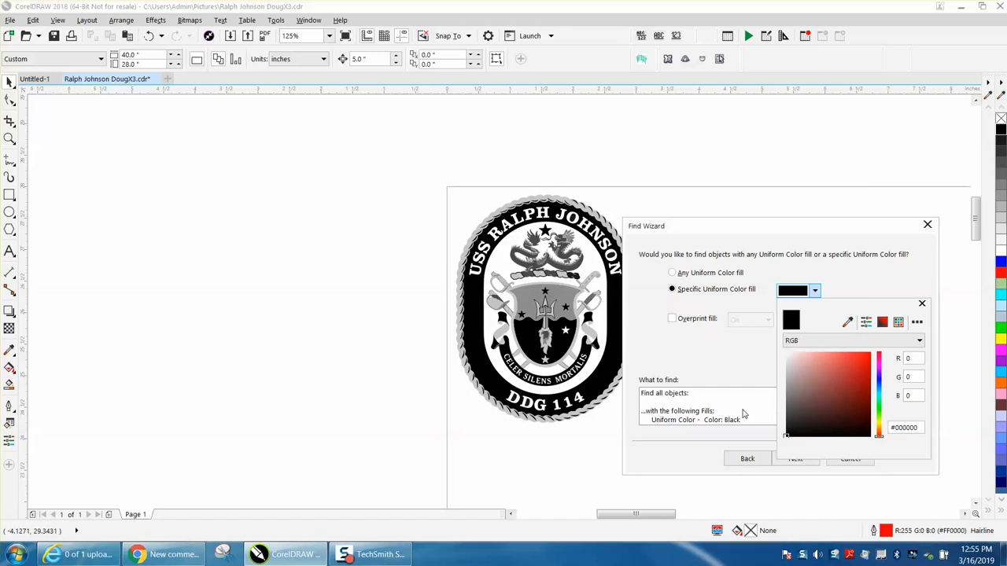
pyautogui.click(921, 305)
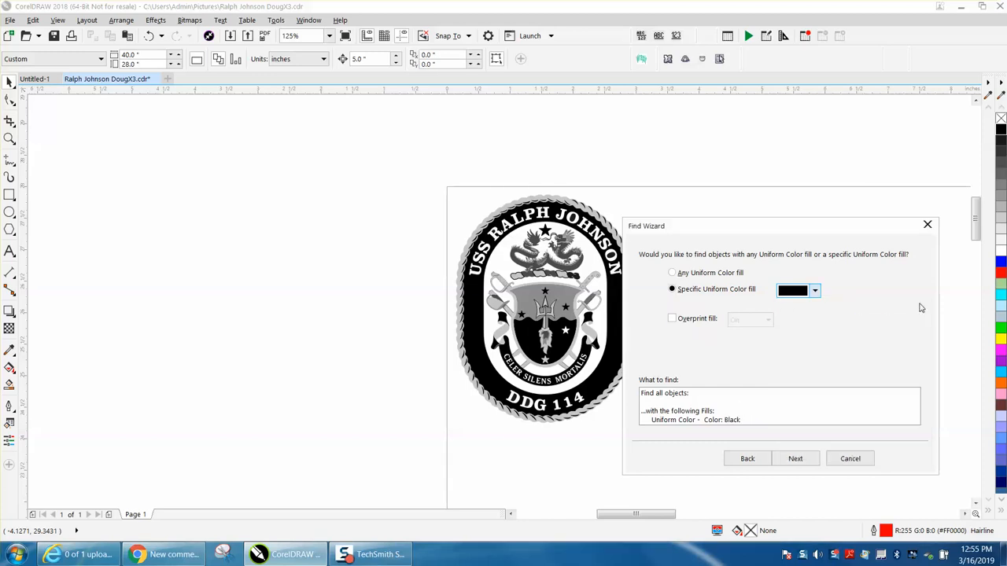
# - Run the search, select all black-filled objects and nudge them 5 inches left of the original emblem
pyautogui.click(808, 462)
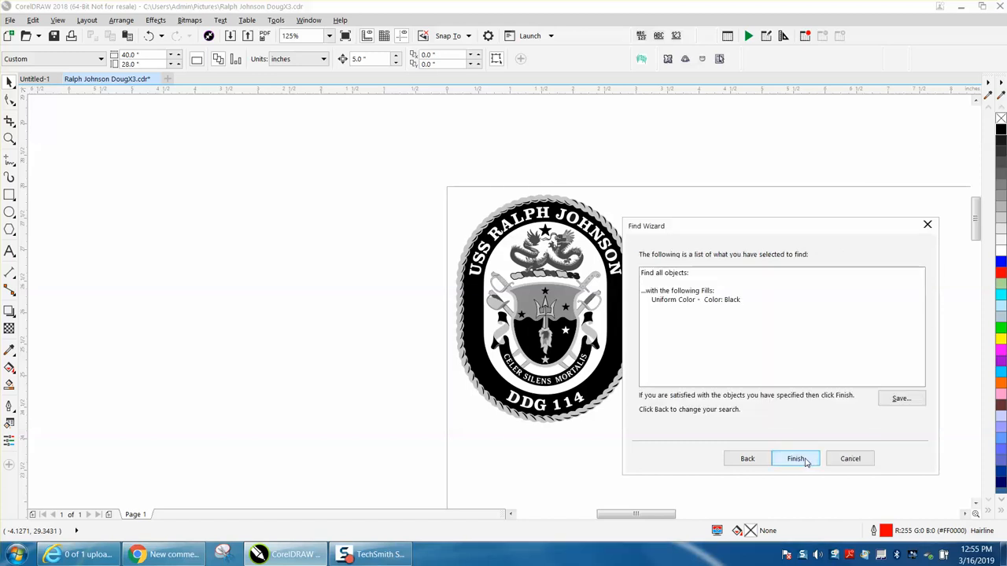
pyautogui.click(804, 462)
pyautogui.click(545, 283)
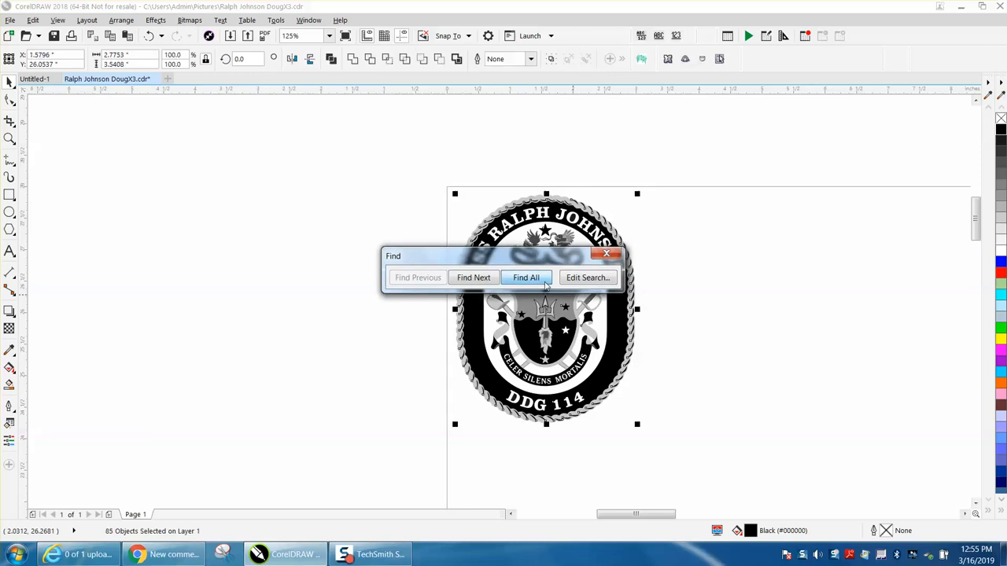
pyautogui.click(606, 254)
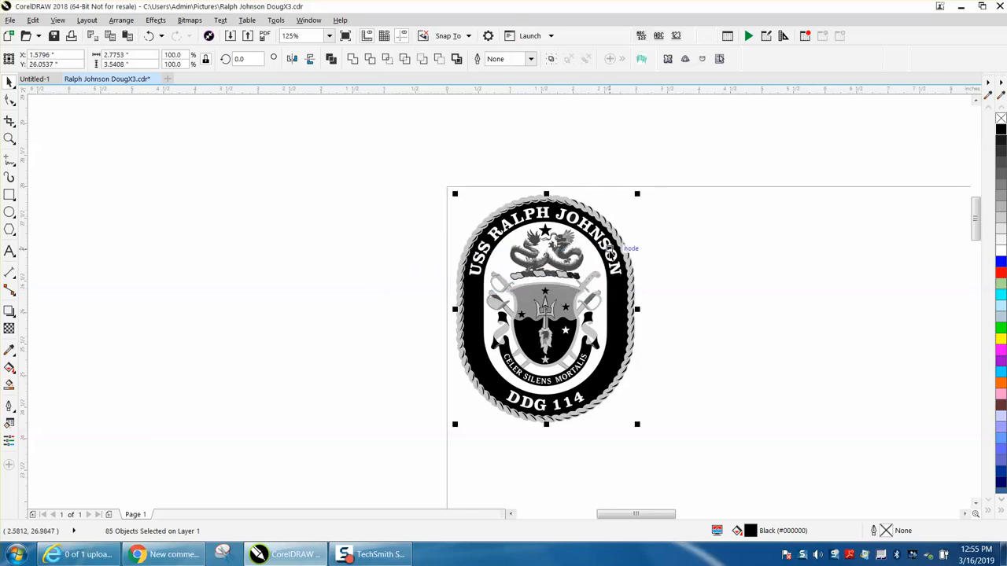
pyautogui.press('Left')
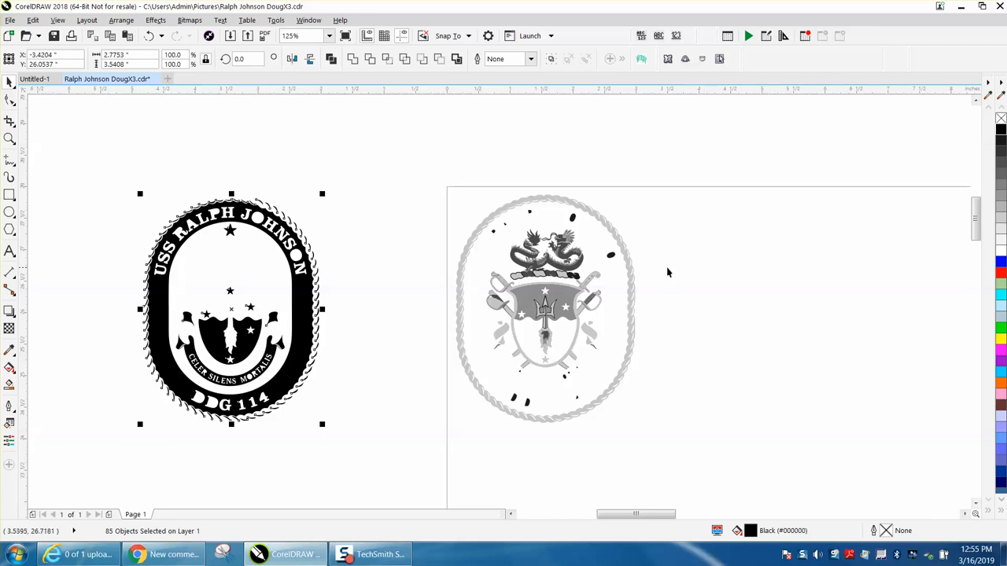
# - Nudge the leftover dark letter centers of the upper ship-name lettering 5 inches left, one by one, into the separated black artwork
pyautogui.click(611, 255)
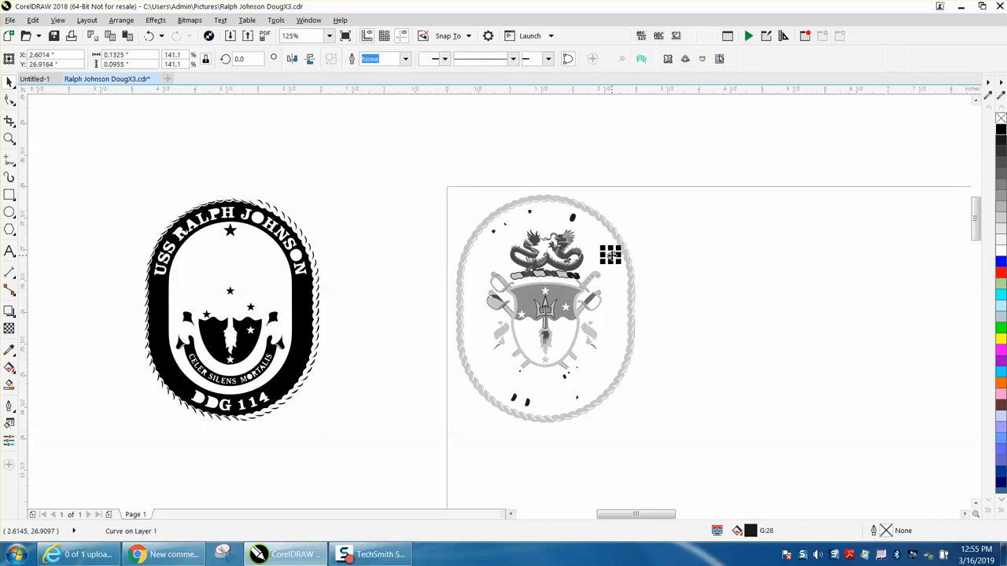
pyautogui.press('Left')
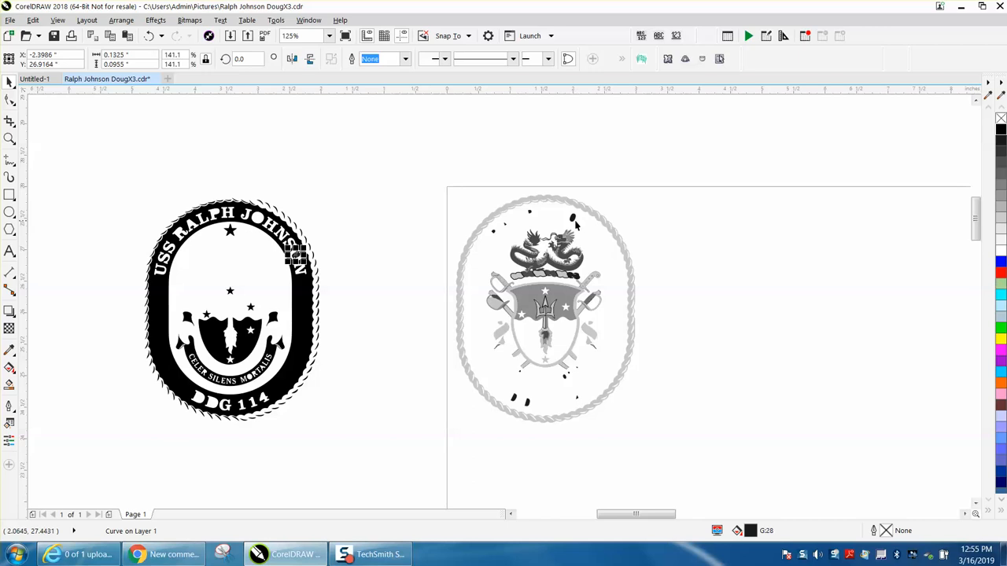
pyautogui.click(572, 220)
pyautogui.press('Left')
pyautogui.click(529, 212)
pyautogui.press('Left')
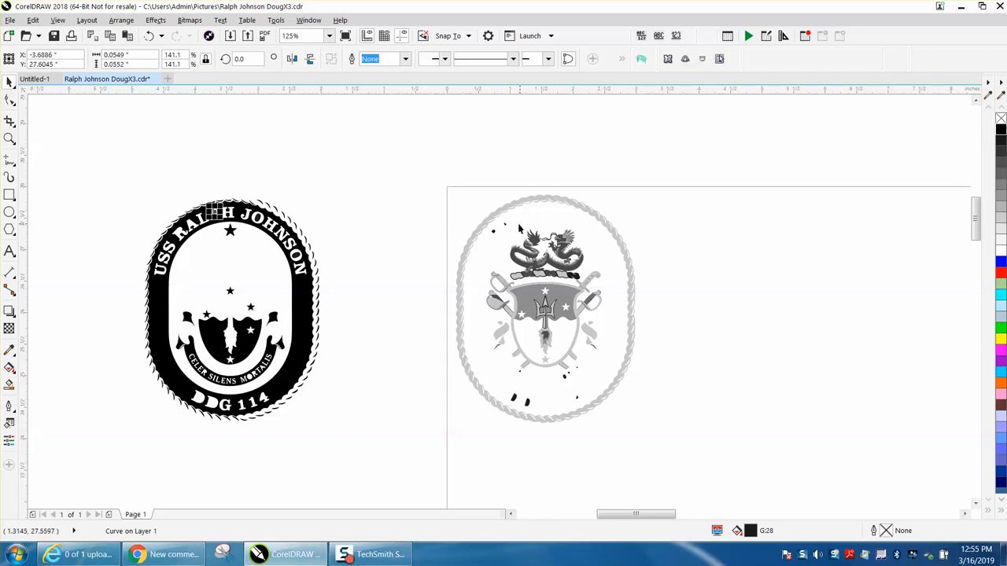
pyautogui.click(506, 226)
pyautogui.press('Left')
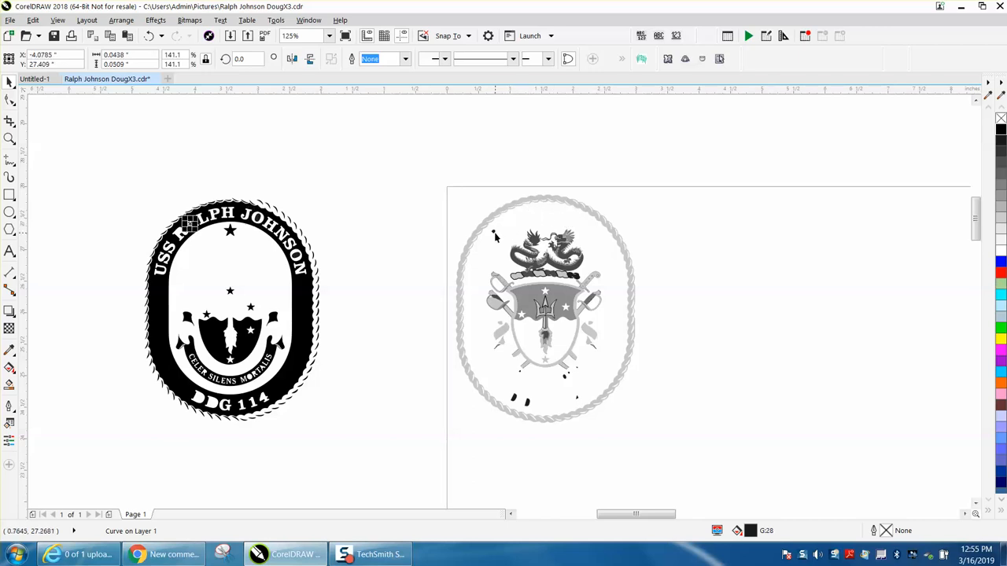
pyautogui.click(493, 234)
pyautogui.press('Left')
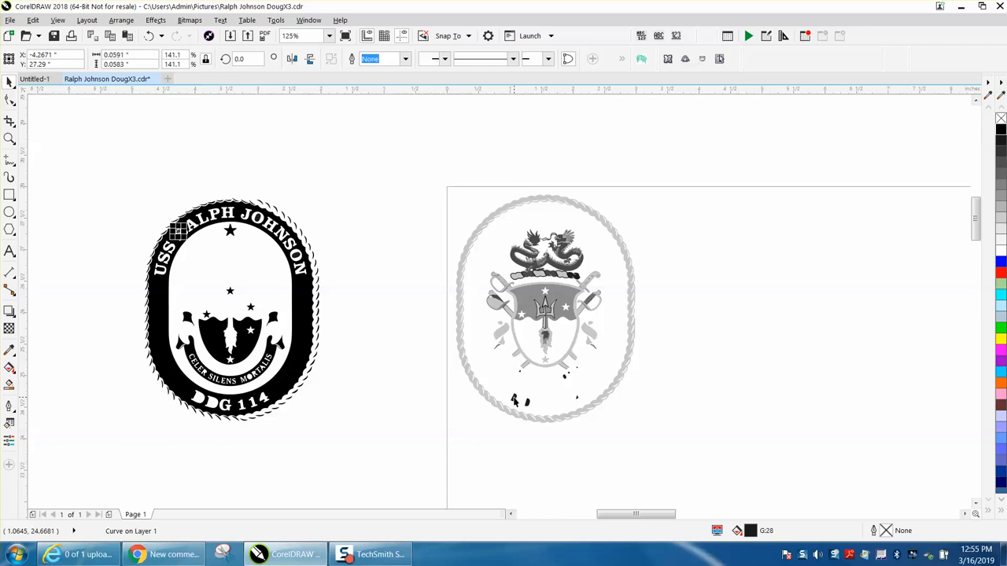
# - Nudge the leftover dark centers of the two D letters in DDG 114 5 inches left into the separated artwork
pyautogui.click(516, 400)
pyautogui.press('Left')
pyautogui.click(530, 405)
pyautogui.press('Left')
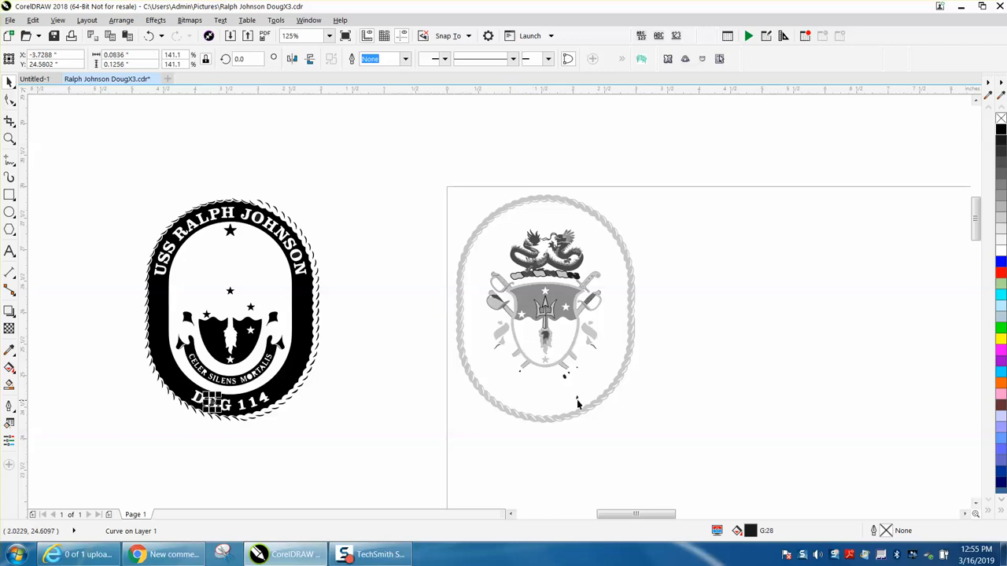
# - Nudge the leftover dark letter centers of the DDG 114 and CELER SILENS MORTALIS lettering 5 inches left into the separated artwork
pyautogui.click(566, 377)
pyautogui.press('Left')
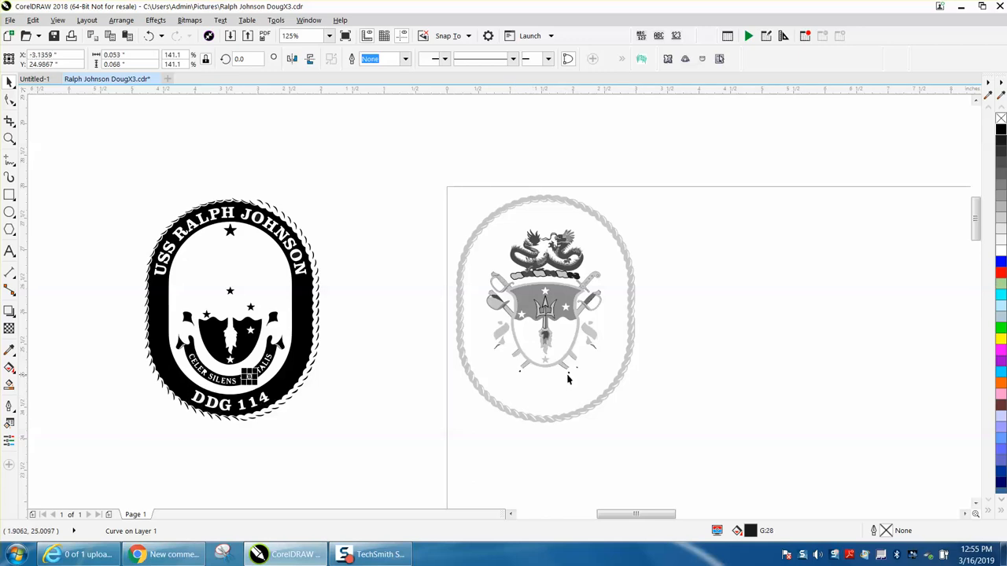
pyautogui.click(577, 376)
pyautogui.press('Left')
pyautogui.click(577, 376)
pyautogui.press('Left')
pyautogui.press('Left')
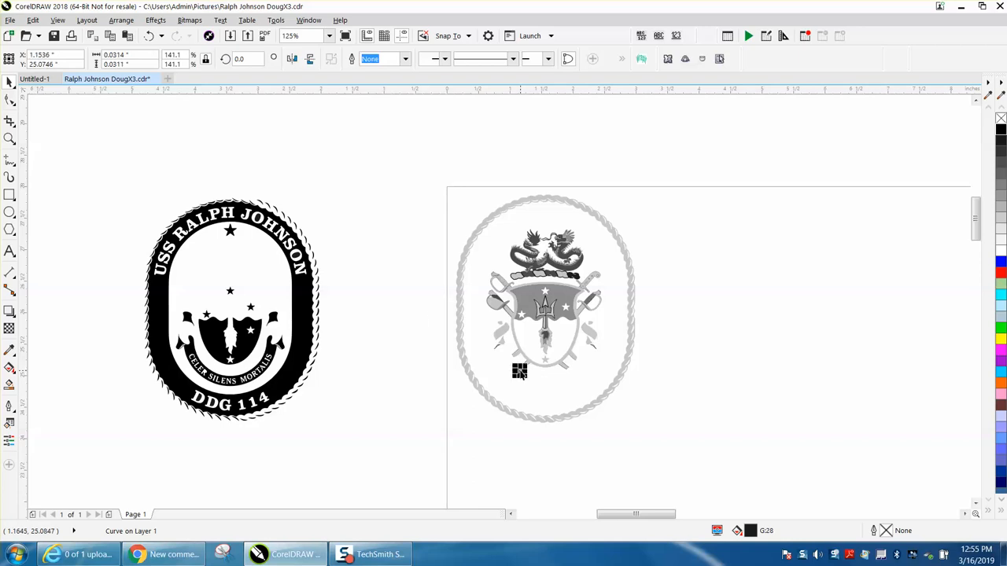
# - Try nudging the outlined light gray segment at one end of the twisted bar 5 inches left, and undo the move
pyautogui.click(9, 139)
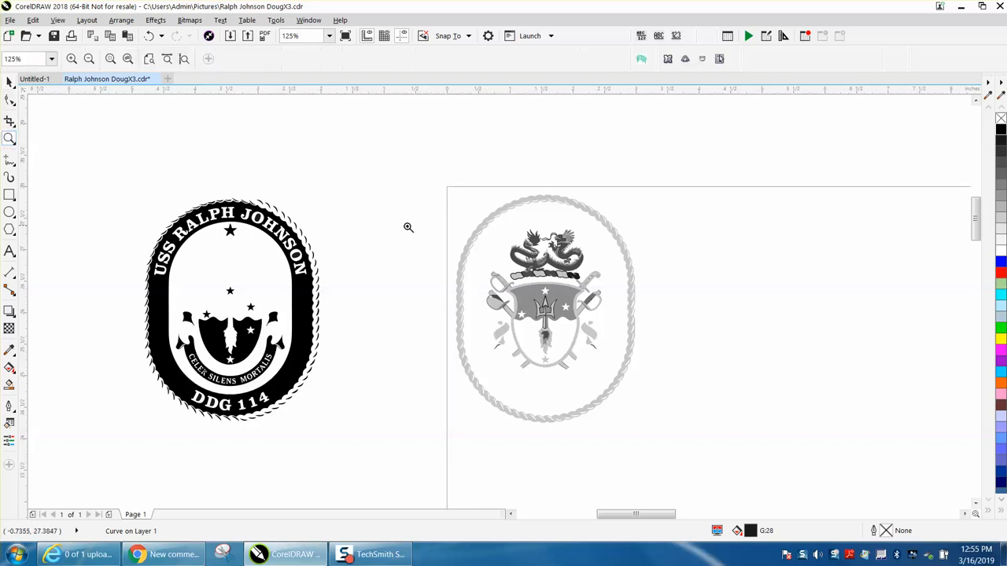
pyautogui.moveTo(433, 241); pyautogui.dragTo(696, 377)
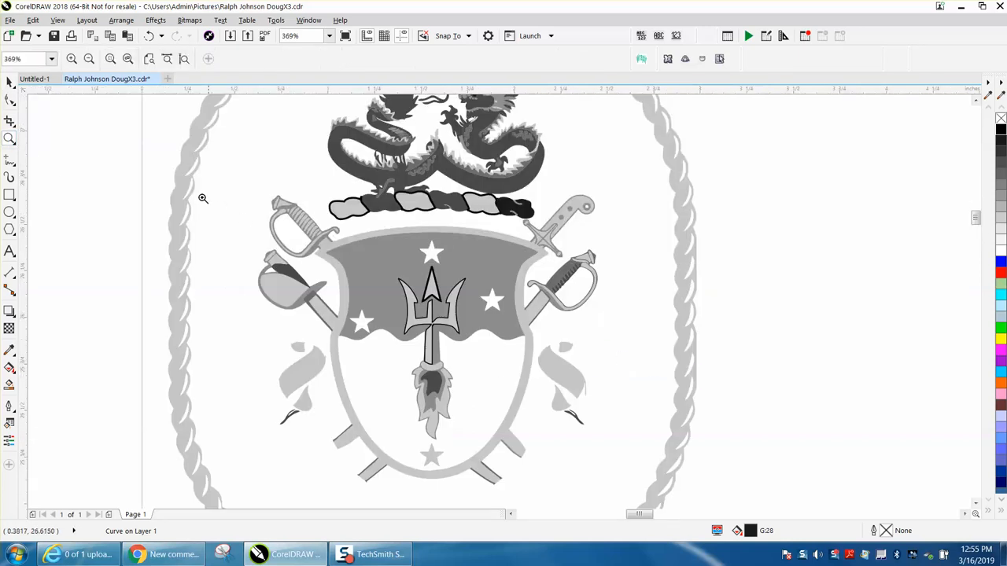
pyautogui.click(9, 82)
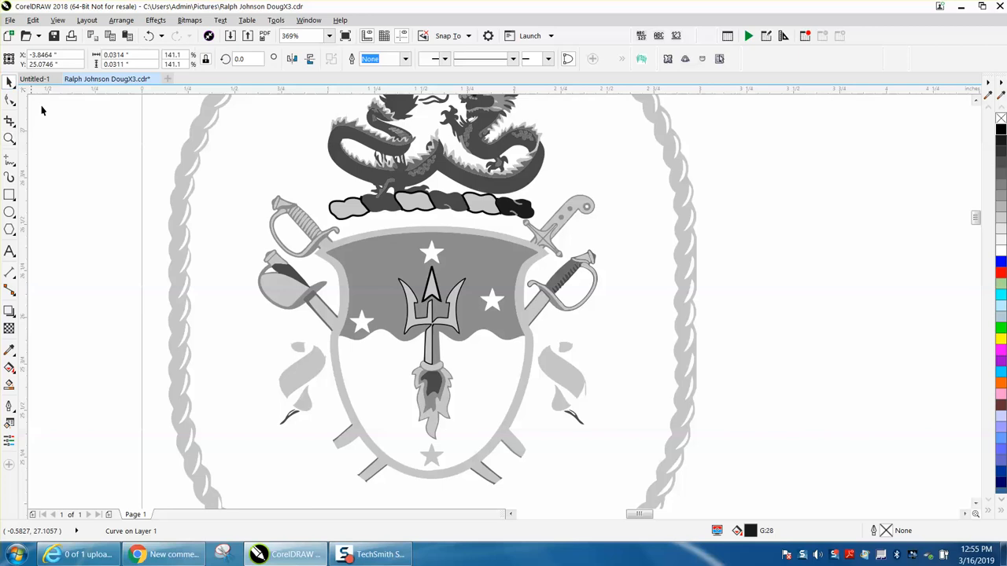
pyautogui.click(343, 206)
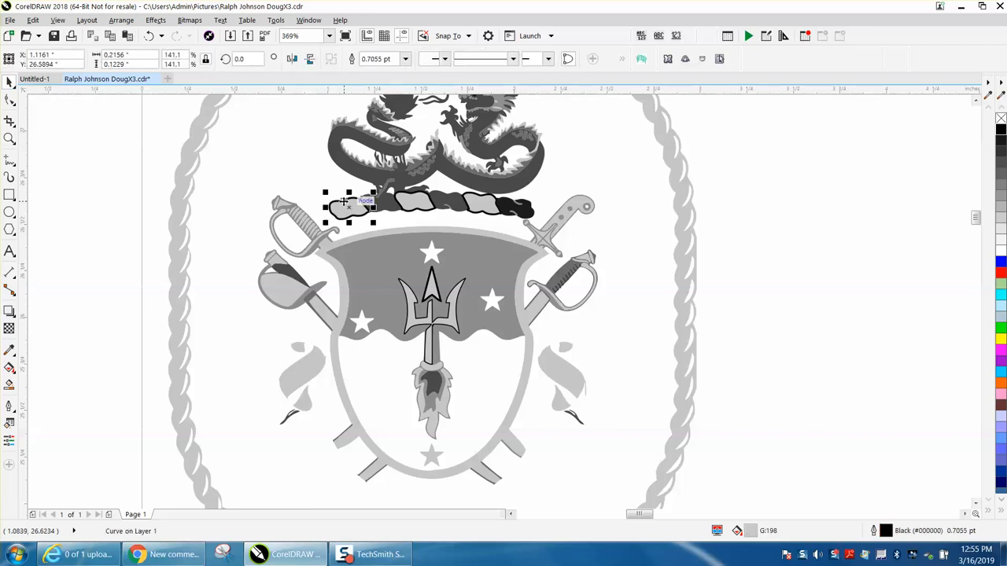
pyautogui.press('Left')
pyautogui.click(149, 36)
# - Nudge the black end segment of the twisted bar below the dragons 5 inches left into the separated artwork
pyautogui.click(526, 217)
pyautogui.press('Left')
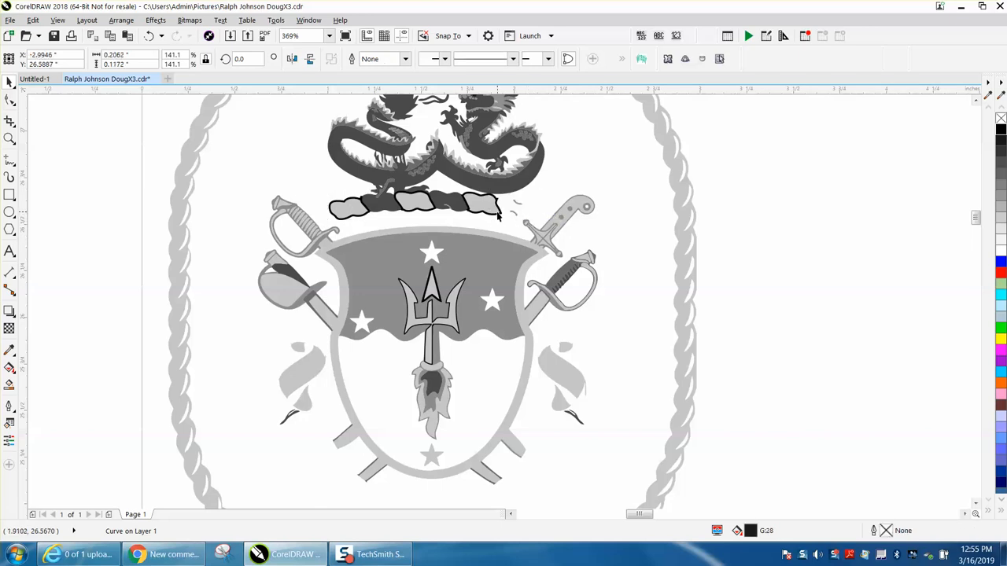
pyautogui.click(487, 208)
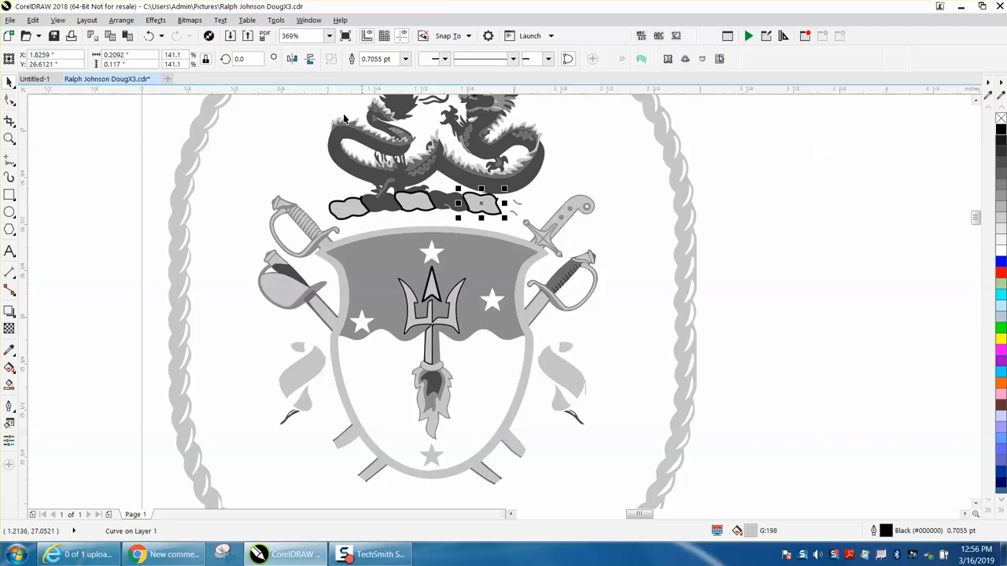
pyautogui.click(126, 22)
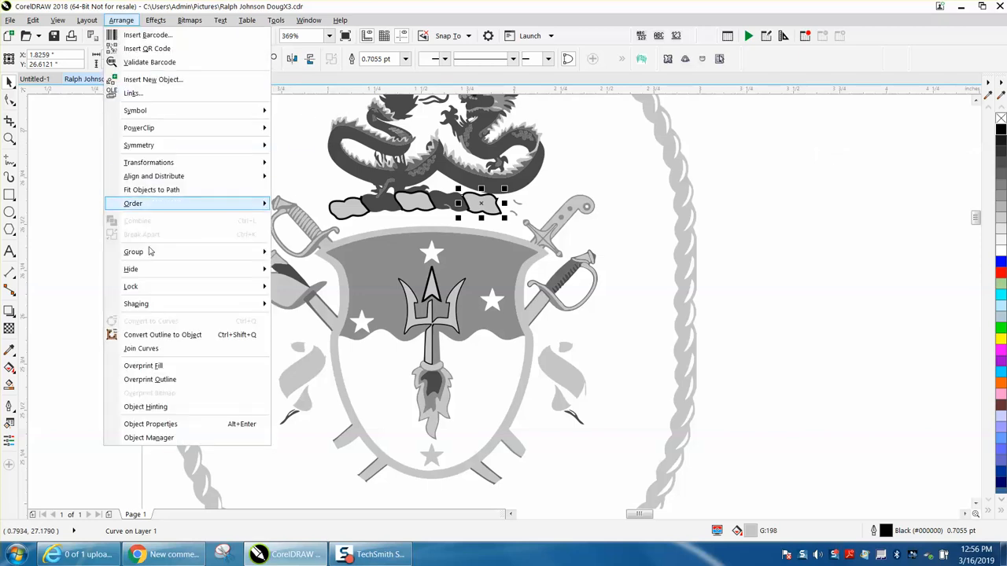
pyautogui.moveTo(150, 251)
pyautogui.scroll(-2, 492, 172)
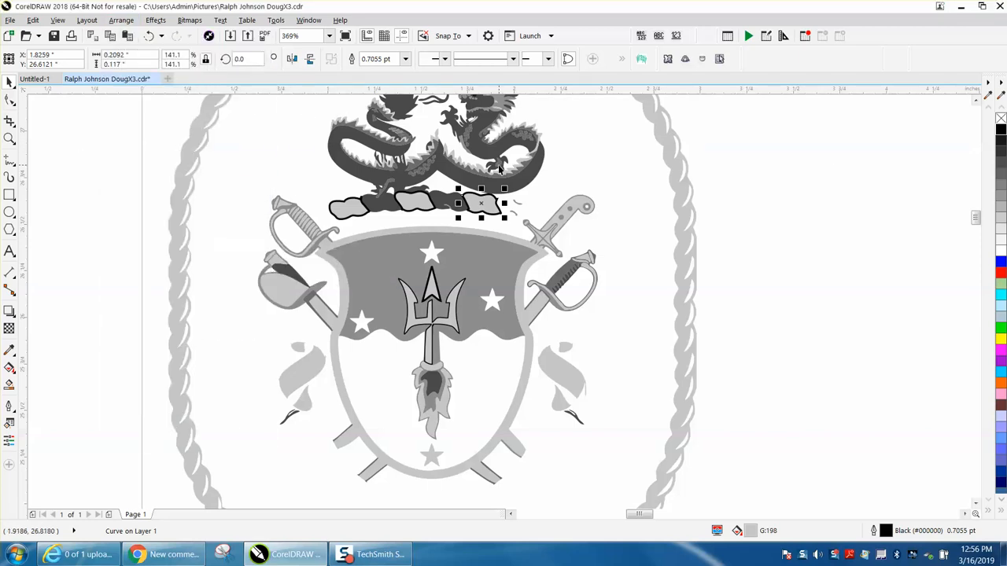
# - Select all the separated black artwork and group it
pyautogui.scroll(-2, 491, 172)
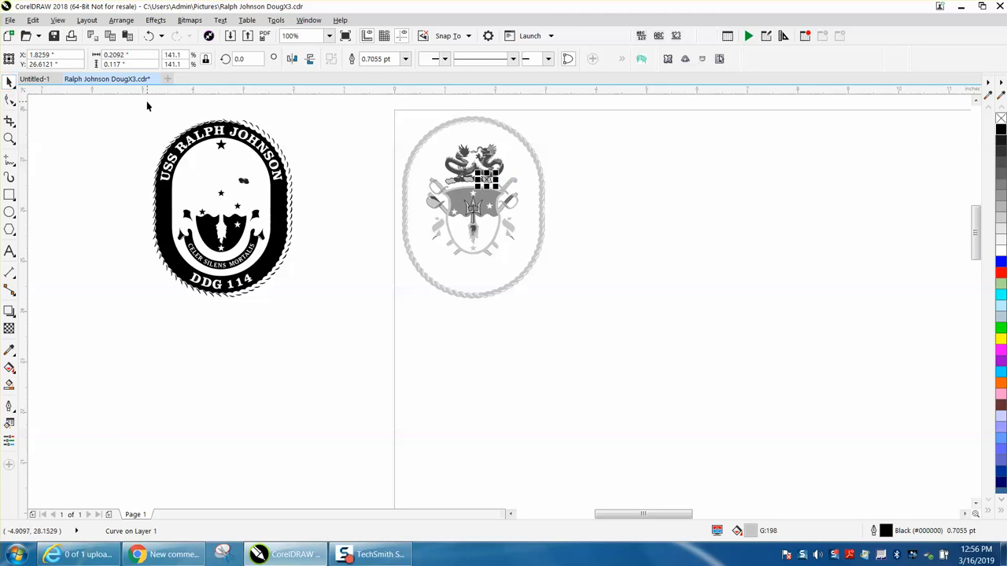
pyautogui.moveTo(147, 102); pyautogui.dragTo(310, 298)
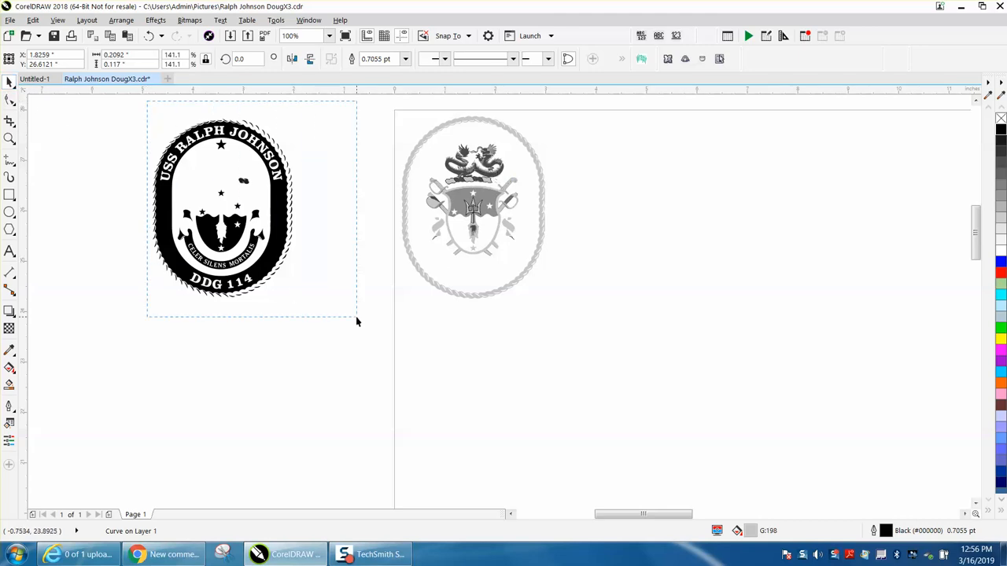
pyautogui.moveTo(356, 321); pyautogui.dragTo(362, 326)
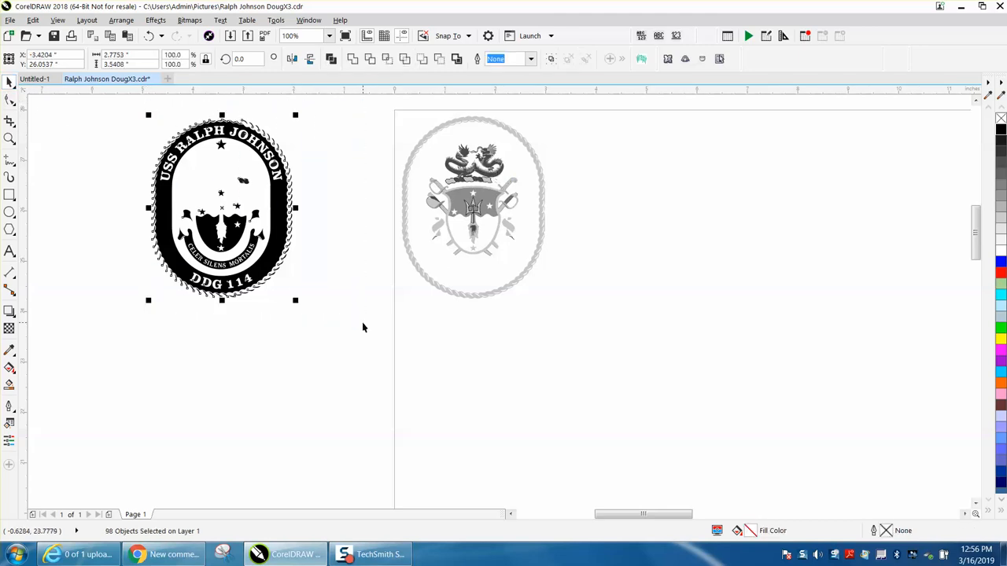
pyautogui.hotkey('ctrl', 'g')
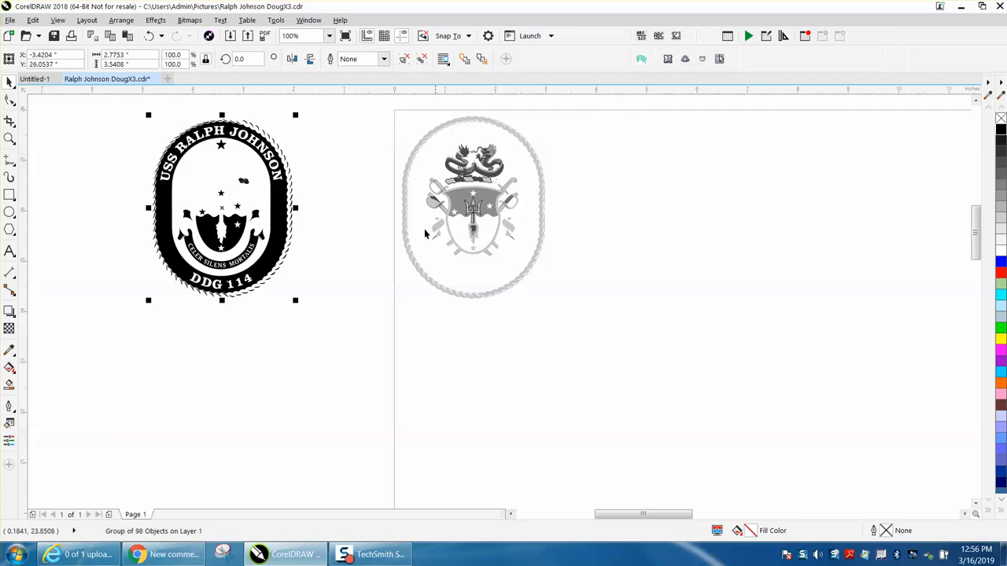
# - Select all the remaining gray artwork on the page and group it
pyautogui.moveTo(387, 116); pyautogui.dragTo(496, 250)
pyautogui.moveTo(639, 337); pyautogui.dragTo(638, 337)
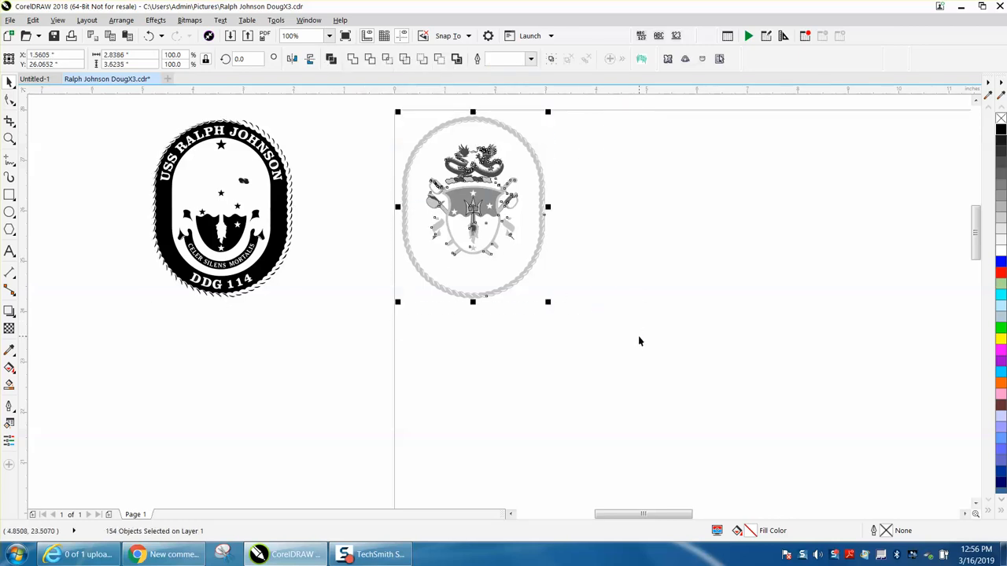
pyautogui.hotkey('ctrl', 'g')
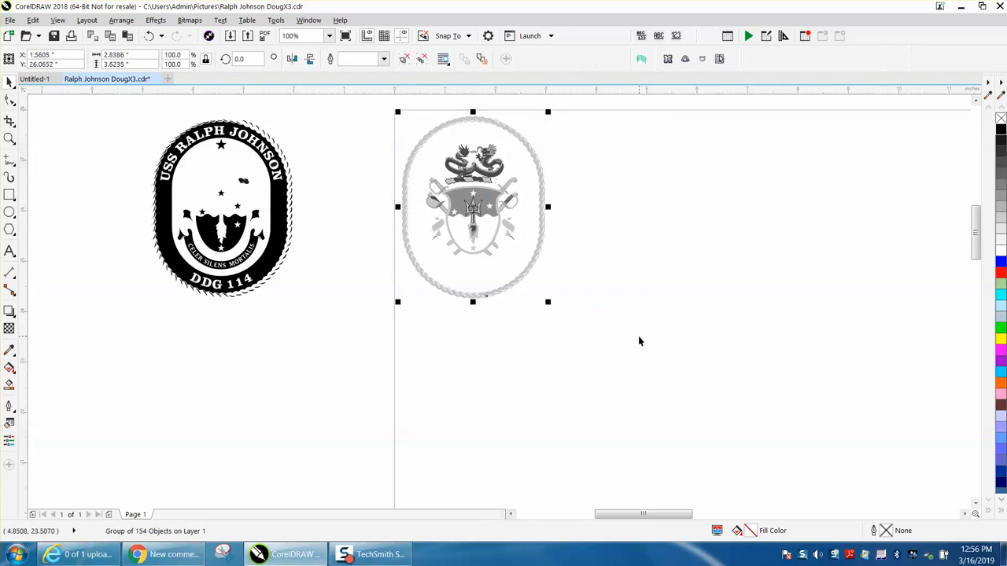
# - Nudge the gray group 10 inches left, past the black group, and clear the selection
pyautogui.press('Left')
pyautogui.press('Left')
pyautogui.scroll(-1, 494, 333)
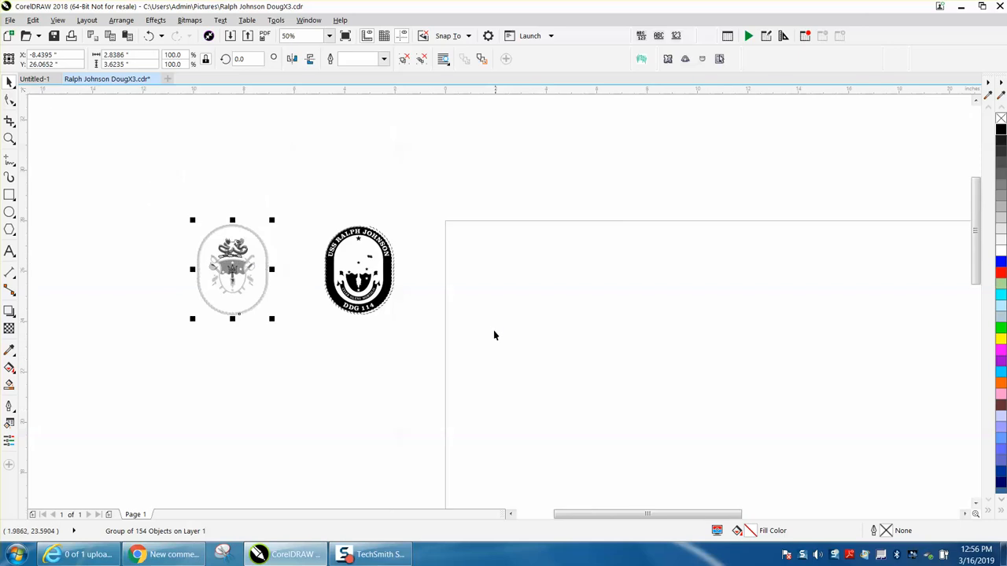
pyautogui.press('Escape')
# - Nudge the black group 5 inches right onto the page and the gray group 5 inches right beside it
pyautogui.click(388, 275)
pyautogui.press('Right')
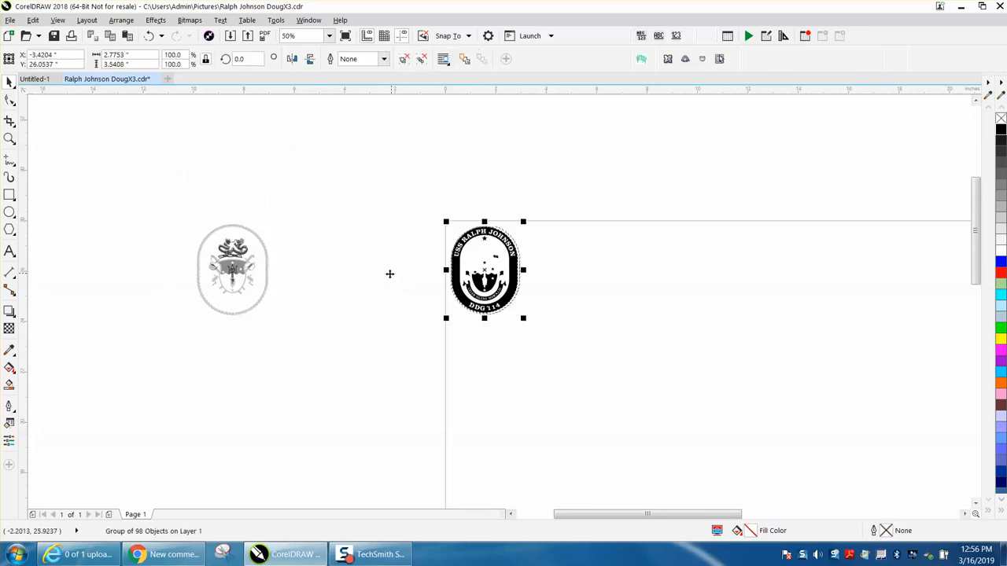
pyautogui.press('Escape')
pyautogui.click(267, 265)
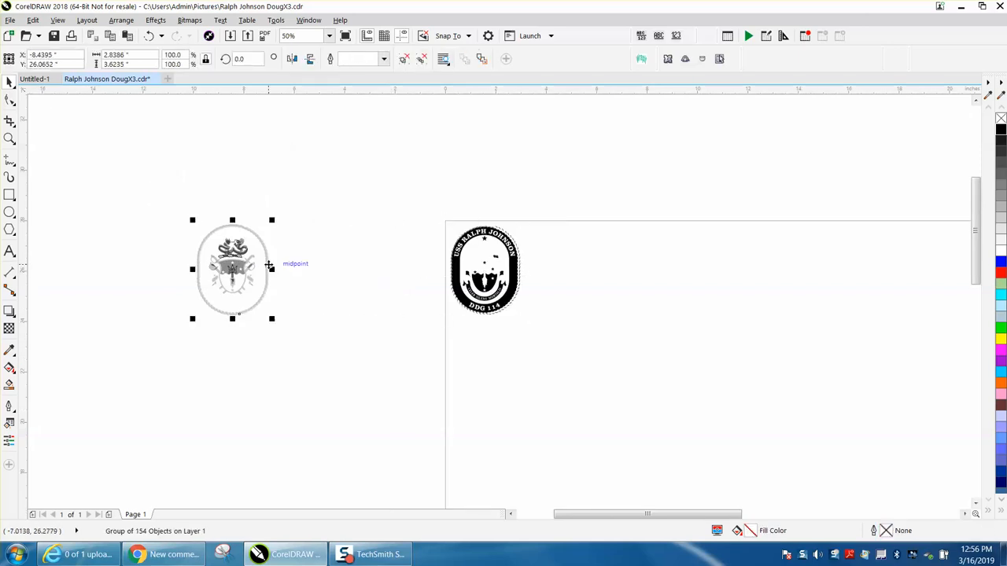
pyautogui.press('Right')
# - Nudge the black group 5 inches up off the page and the gray group 5 inches right into its place
pyautogui.click(10, 138)
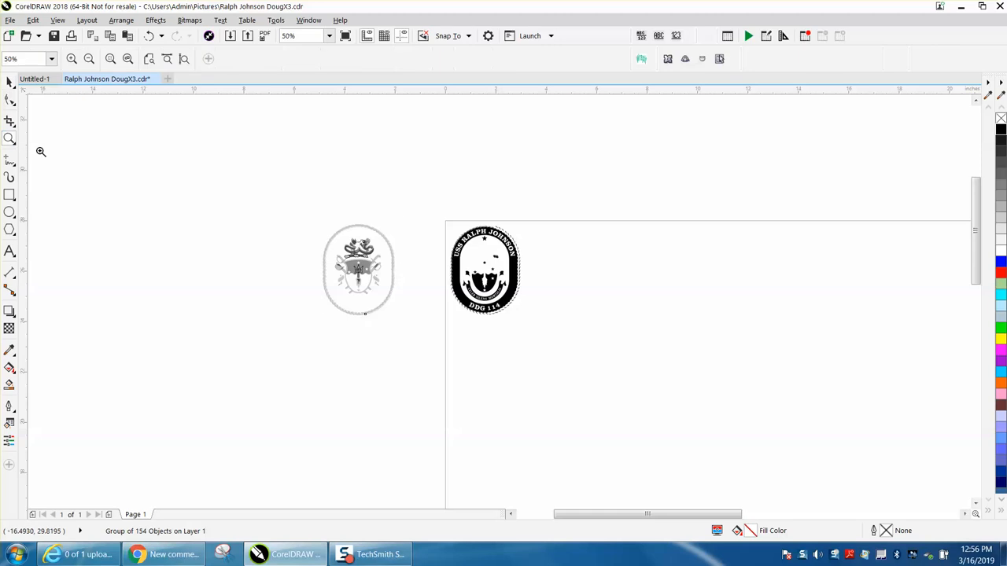
pyautogui.moveTo(291, 211); pyautogui.dragTo(602, 351)
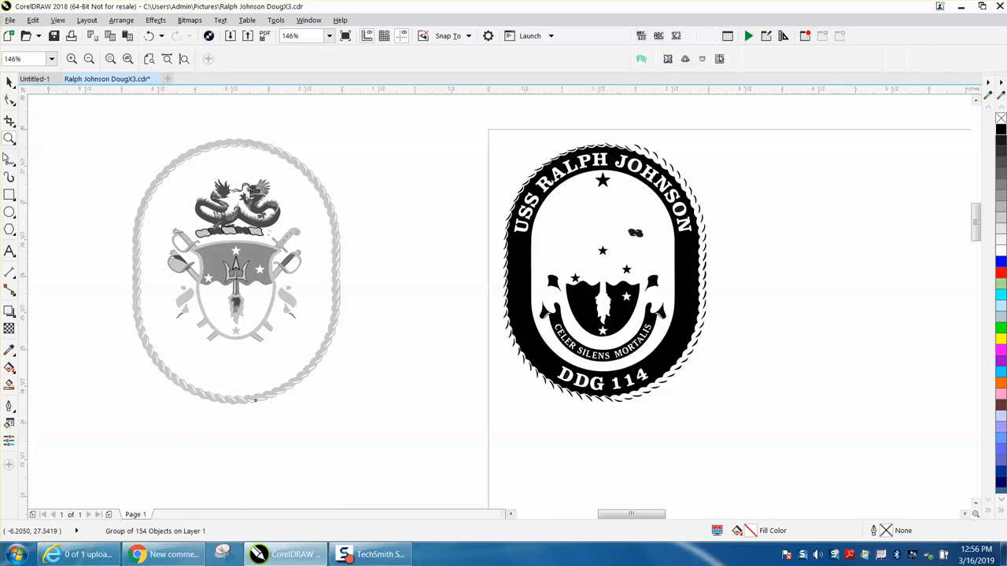
pyautogui.click(9, 81)
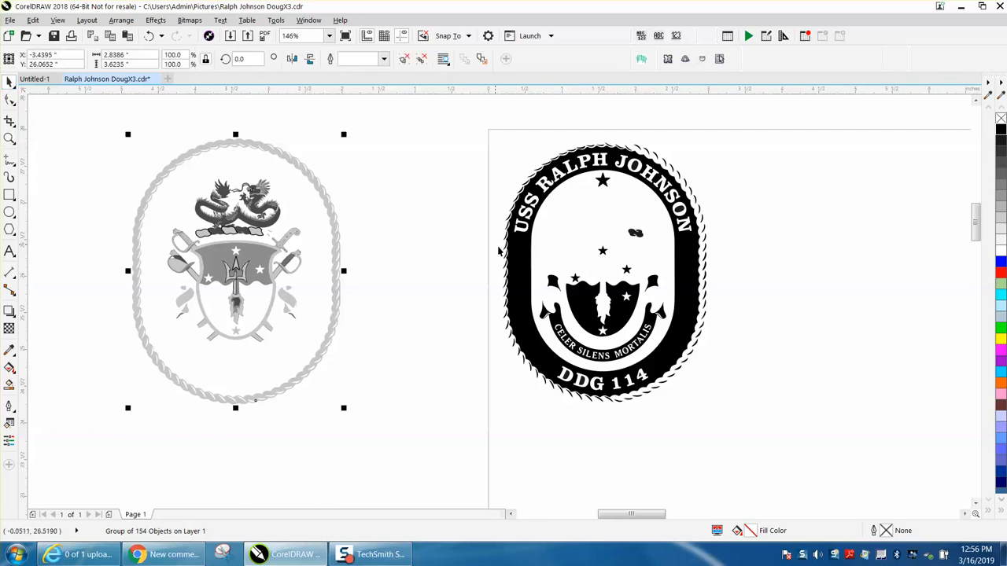
pyautogui.click(517, 257)
pyautogui.press('Delete')
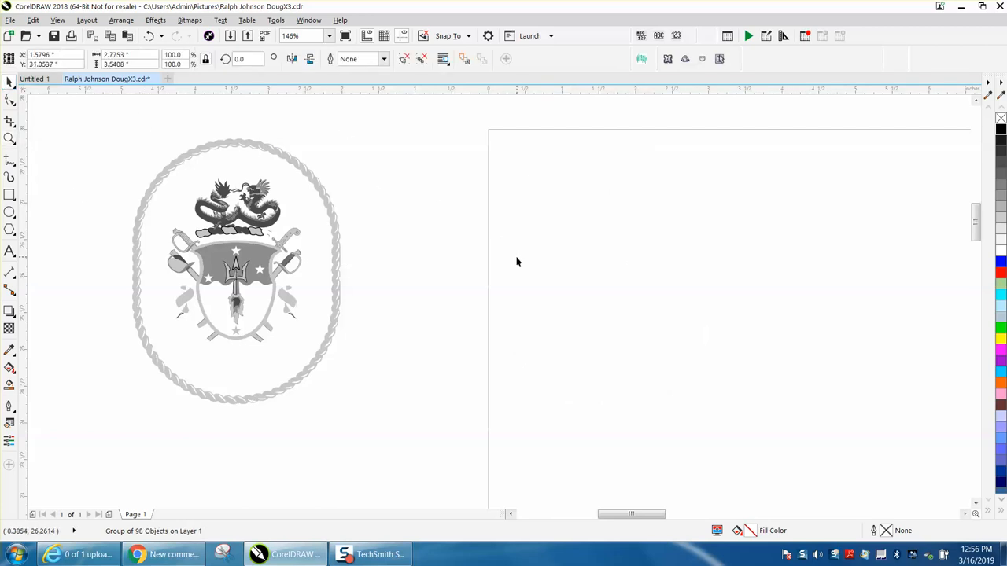
pyautogui.click(334, 257)
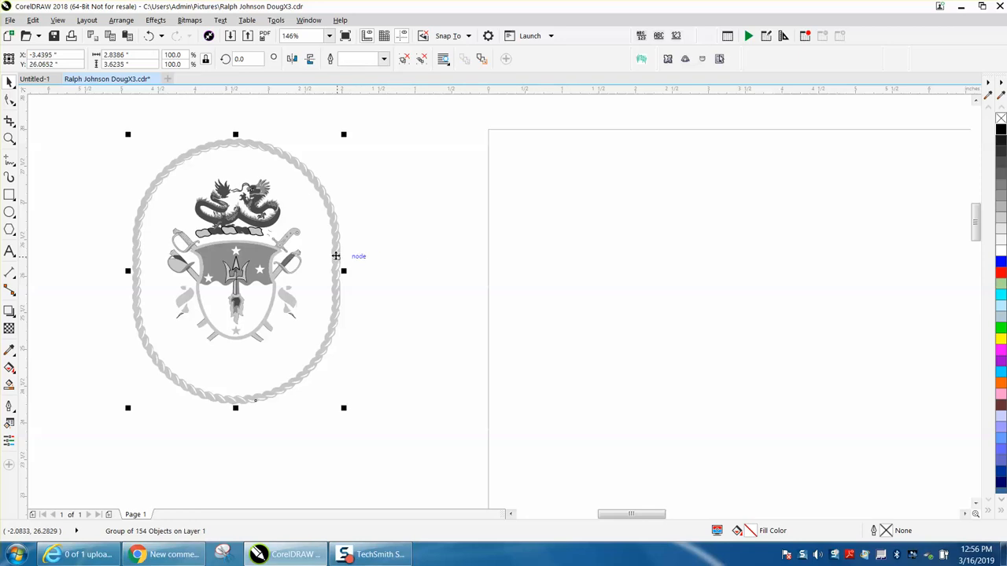
pyautogui.press('Right')
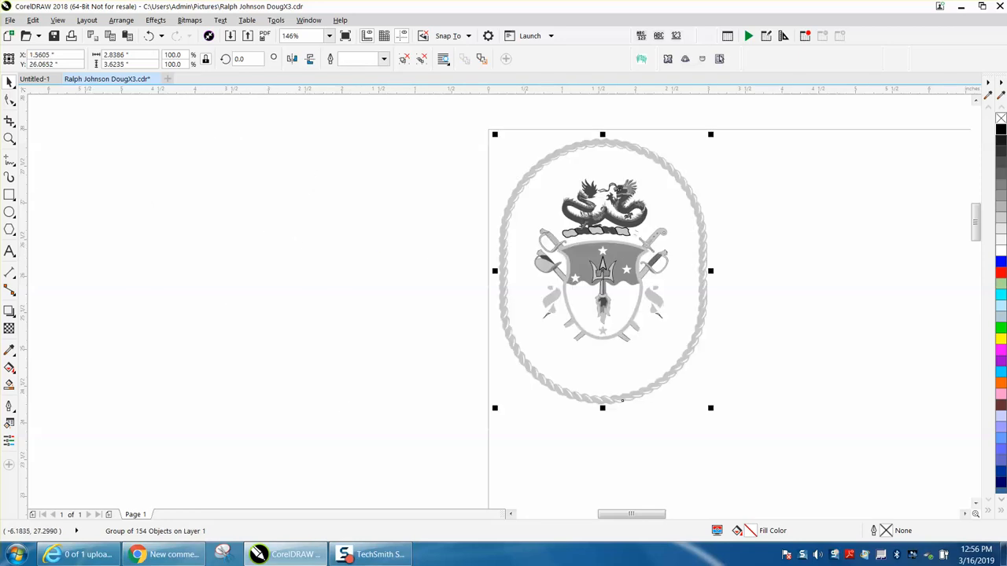
# - Examine the dragons and the twisted bar of the gray artwork close up, and the position of both groups
pyautogui.click(9, 138)
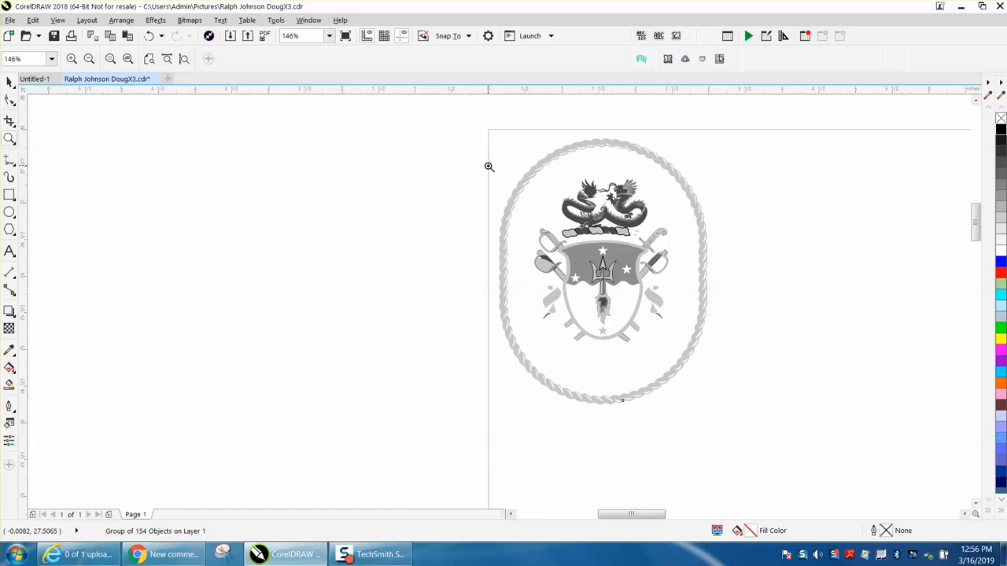
pyautogui.rightClick(582, 257)
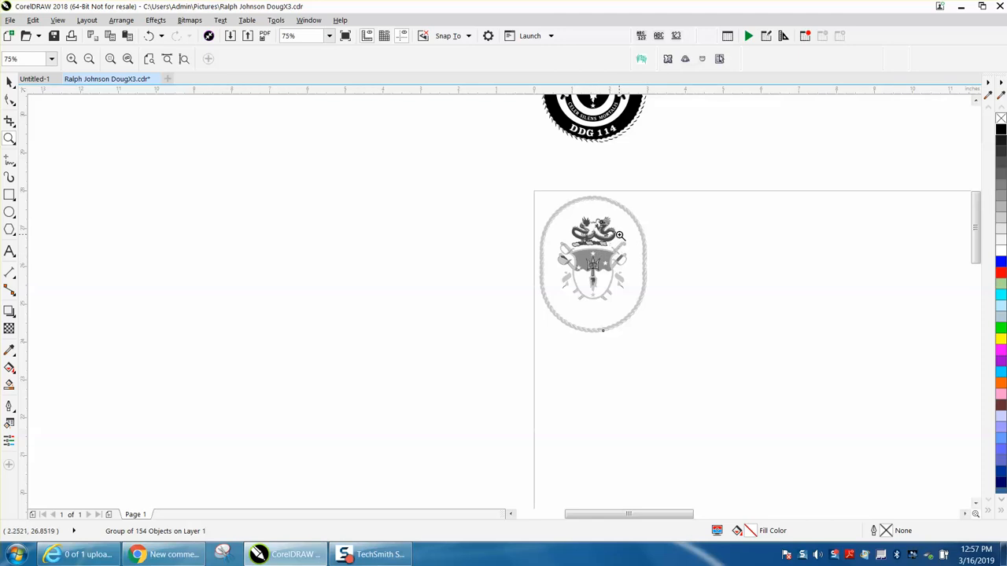
pyautogui.moveTo(603, 221); pyautogui.dragTo(622, 249)
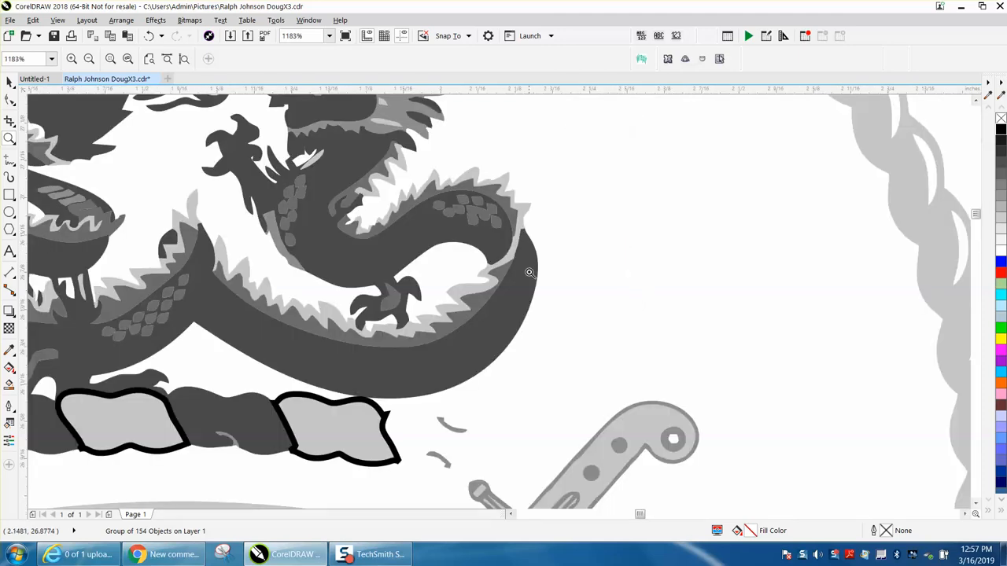
pyautogui.rightClick(504, 261)
pyautogui.rightClick(503, 261)
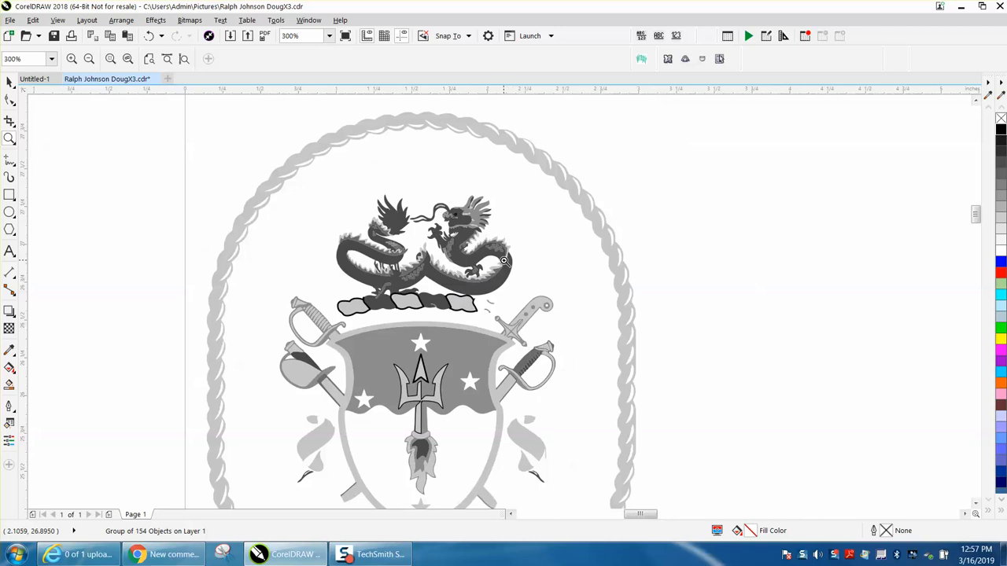
pyautogui.rightClick(504, 261)
pyautogui.rightClick(515, 236)
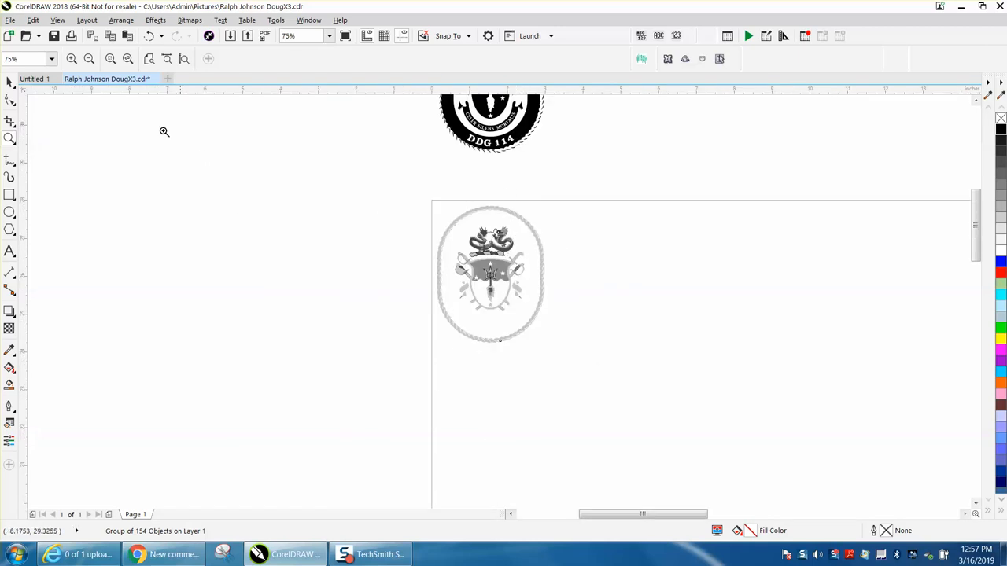
# - Nudge the black group 5 inches down over the gray group to reassemble the emblem, and inspect it close up
pyautogui.click(9, 83)
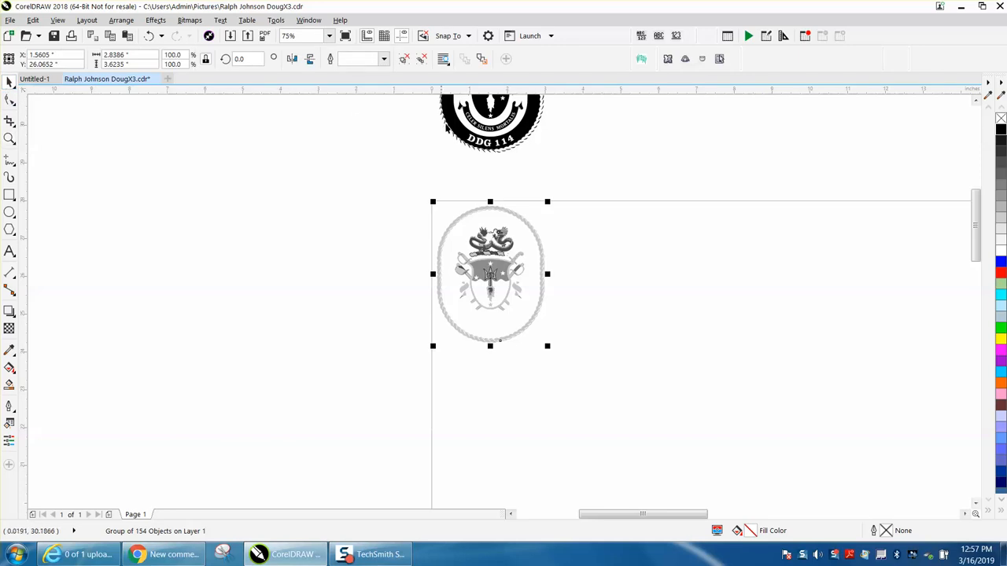
pyautogui.click(450, 126)
pyautogui.press('Down')
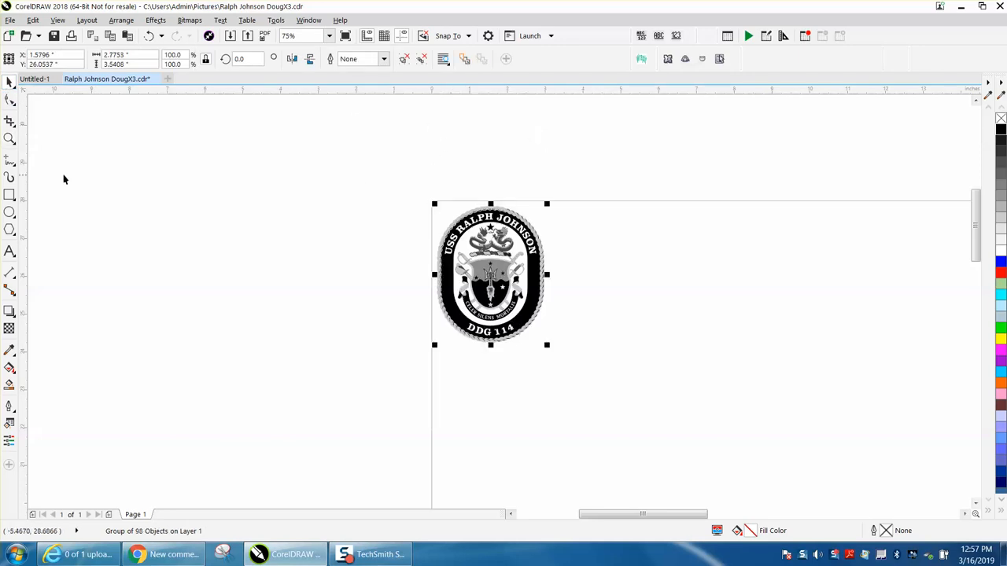
pyautogui.click(9, 139)
pyautogui.moveTo(434, 195); pyautogui.dragTo(609, 356)
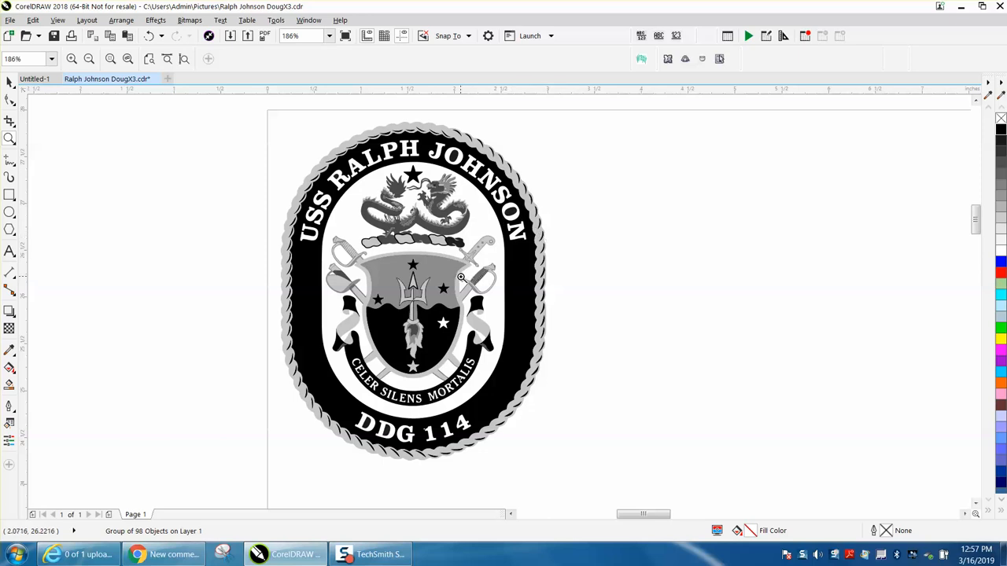
pyautogui.rightClick(461, 277)
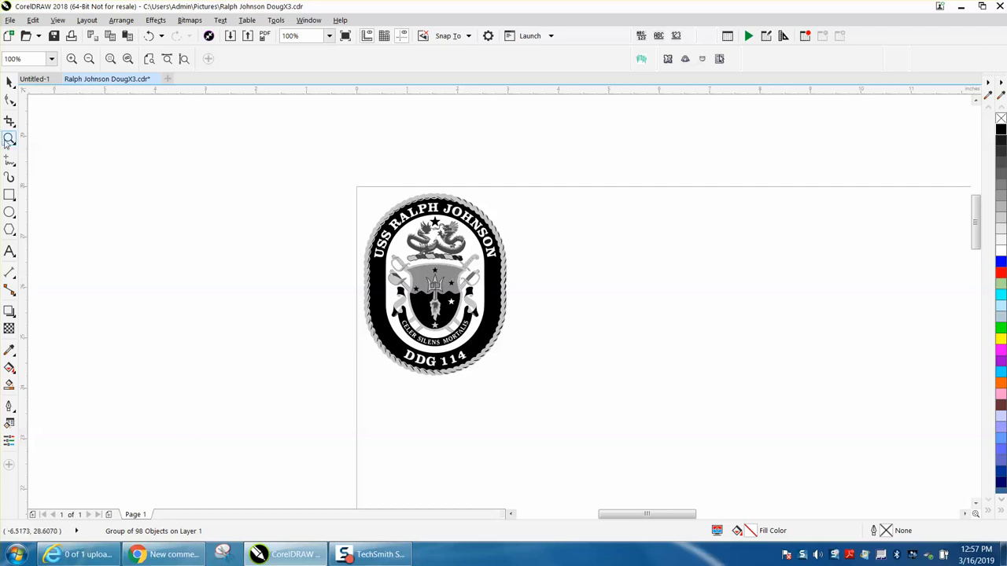
# - Separate the emblem again by nudging the black group 5 inches left and the gray group 5 inches up
pyautogui.click(10, 81)
pyautogui.press('Left')
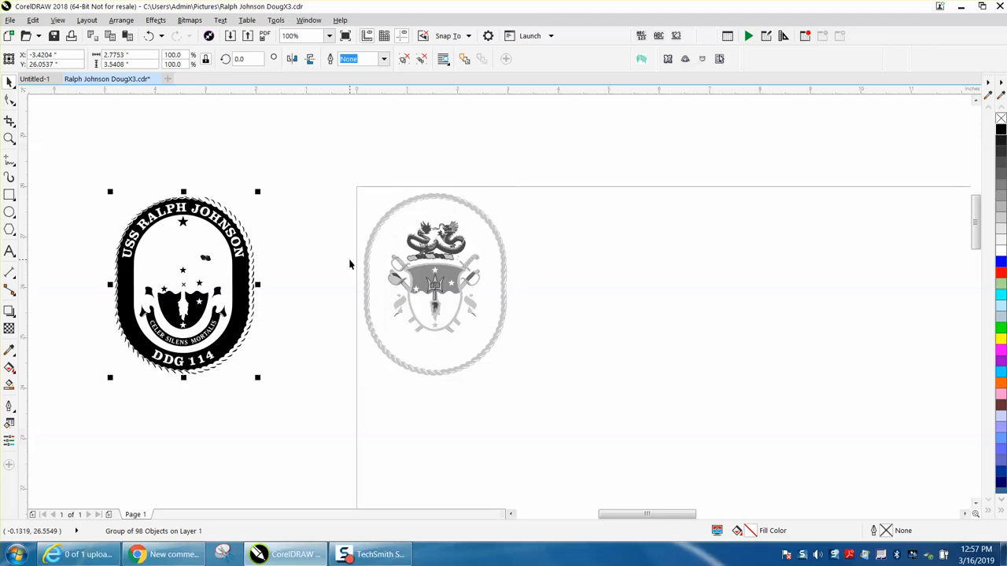
pyautogui.click(367, 260)
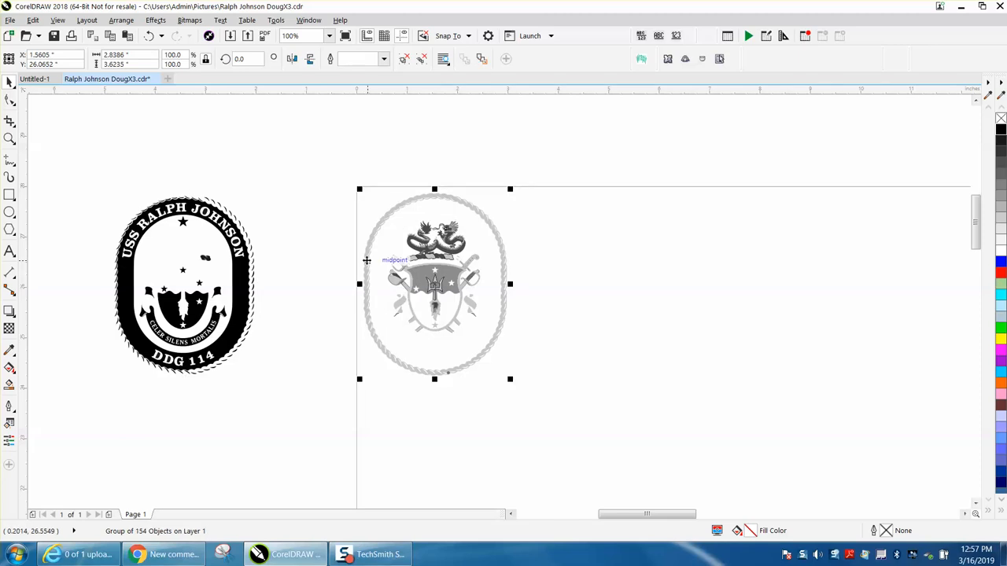
pyautogui.press('Up')
# - Reassemble the emblem by nudging the black group 5 inches right and the gray group 5 inches down over it
pyautogui.click(242, 266)
pyautogui.press('Right')
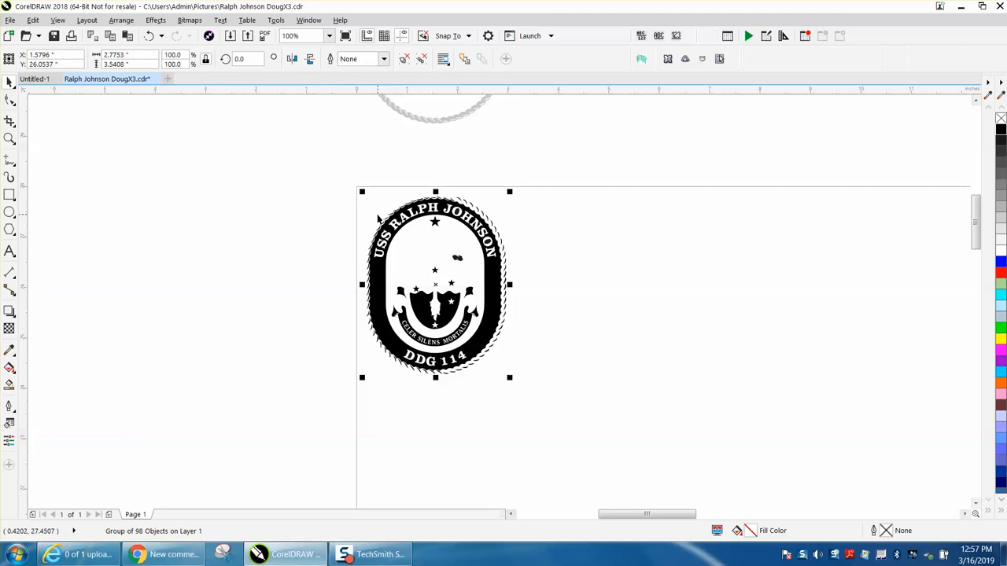
pyautogui.click(441, 121)
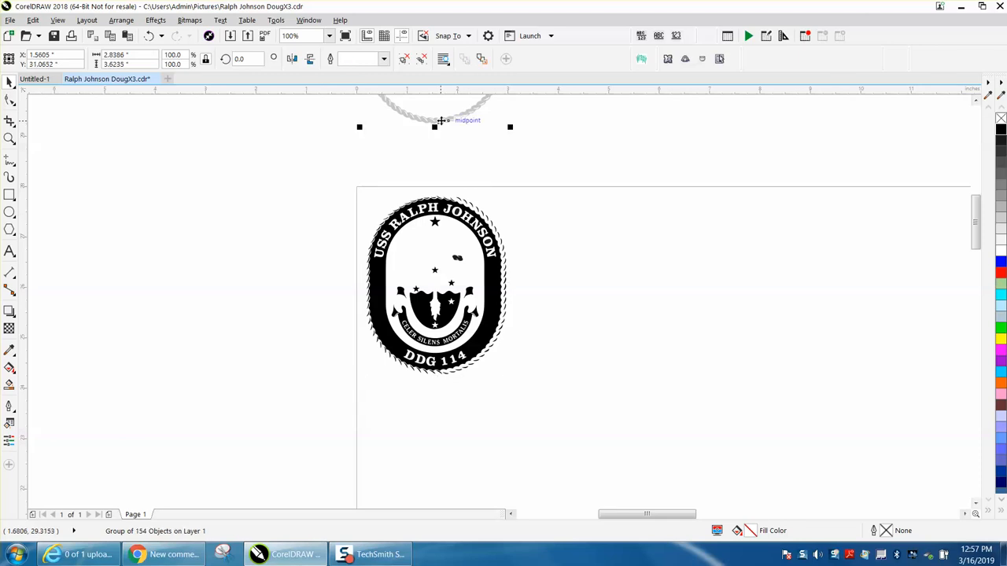
pyautogui.press('Down')
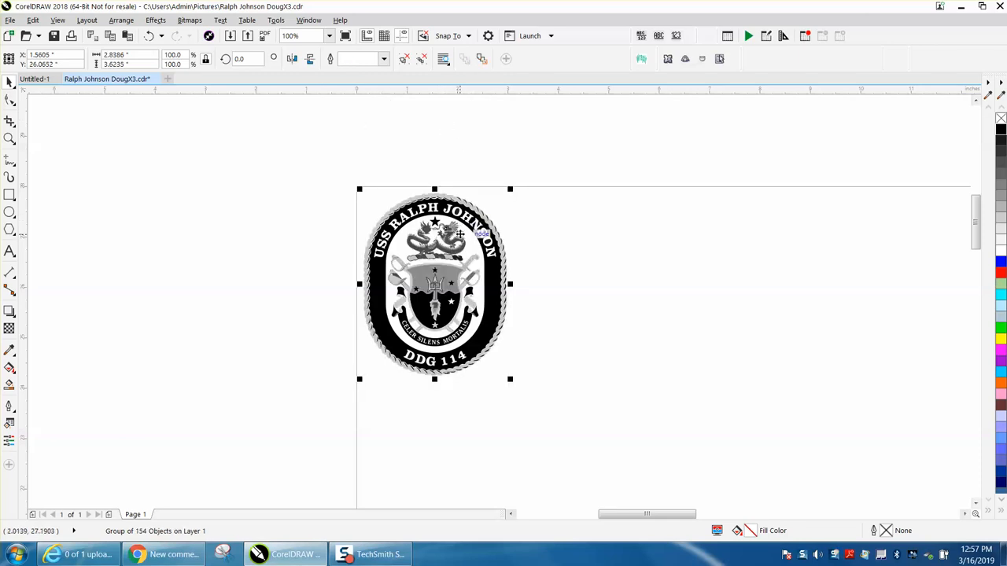
# - Nudge the black group 5 inches left, away from the gray artwork
pyautogui.click(491, 273)
pyautogui.press('Left')
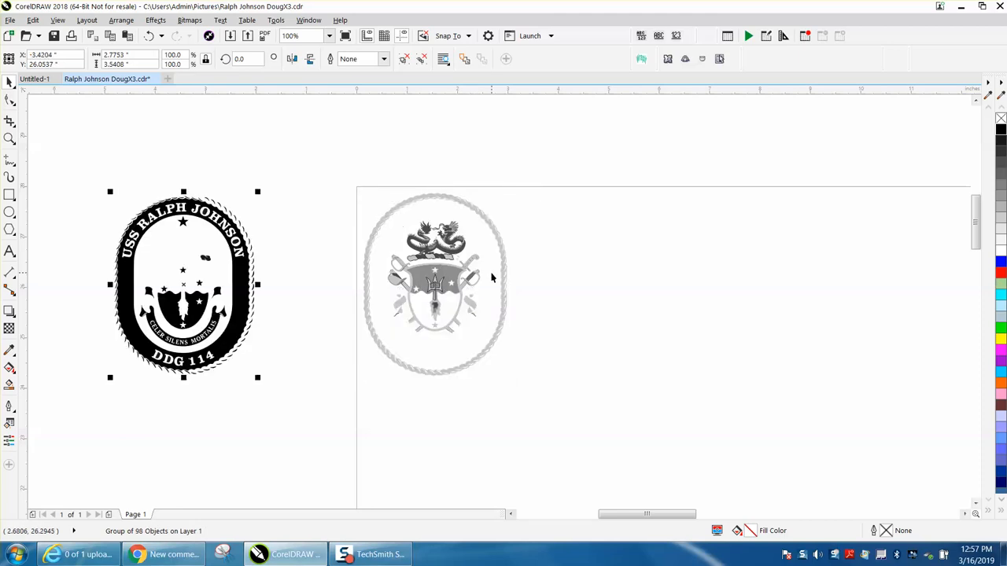